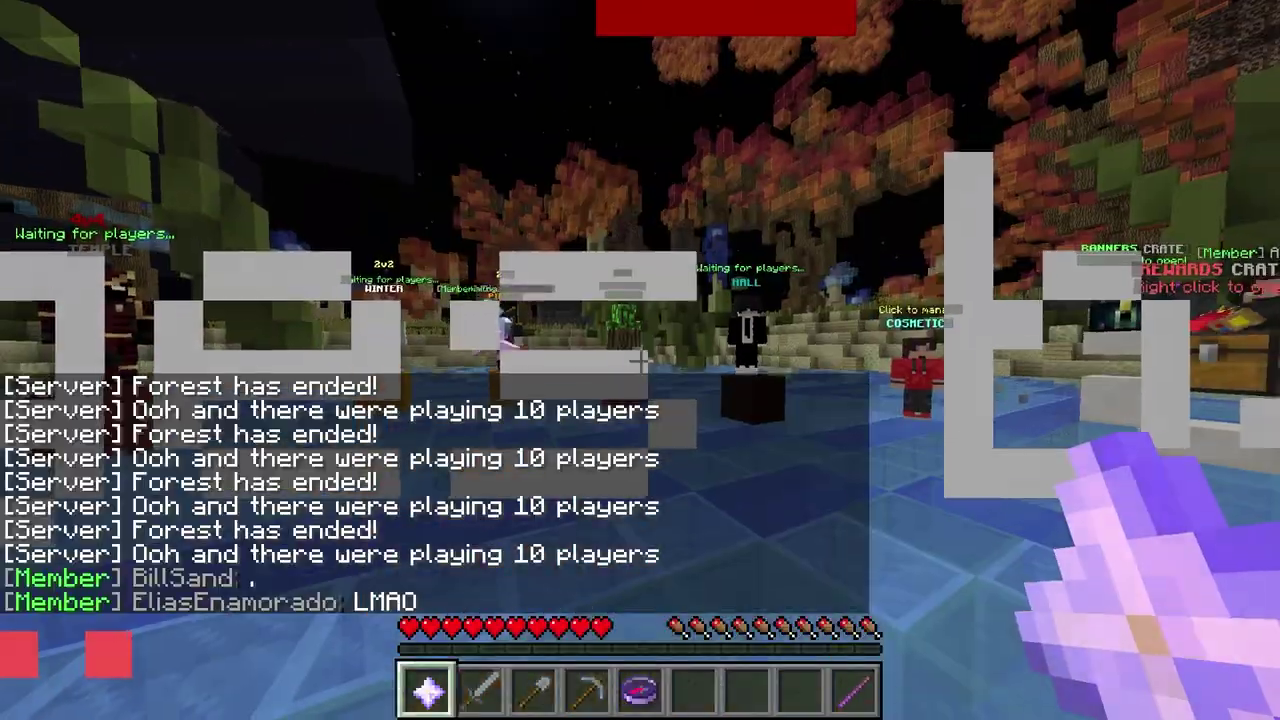
Walk to the lobby NPCs and browse the Hats page of the Cosmetics menu
{"action": "scroll", "coordinate": [640, 360], "scroll_direction": "down", "scroll_amount": 5}
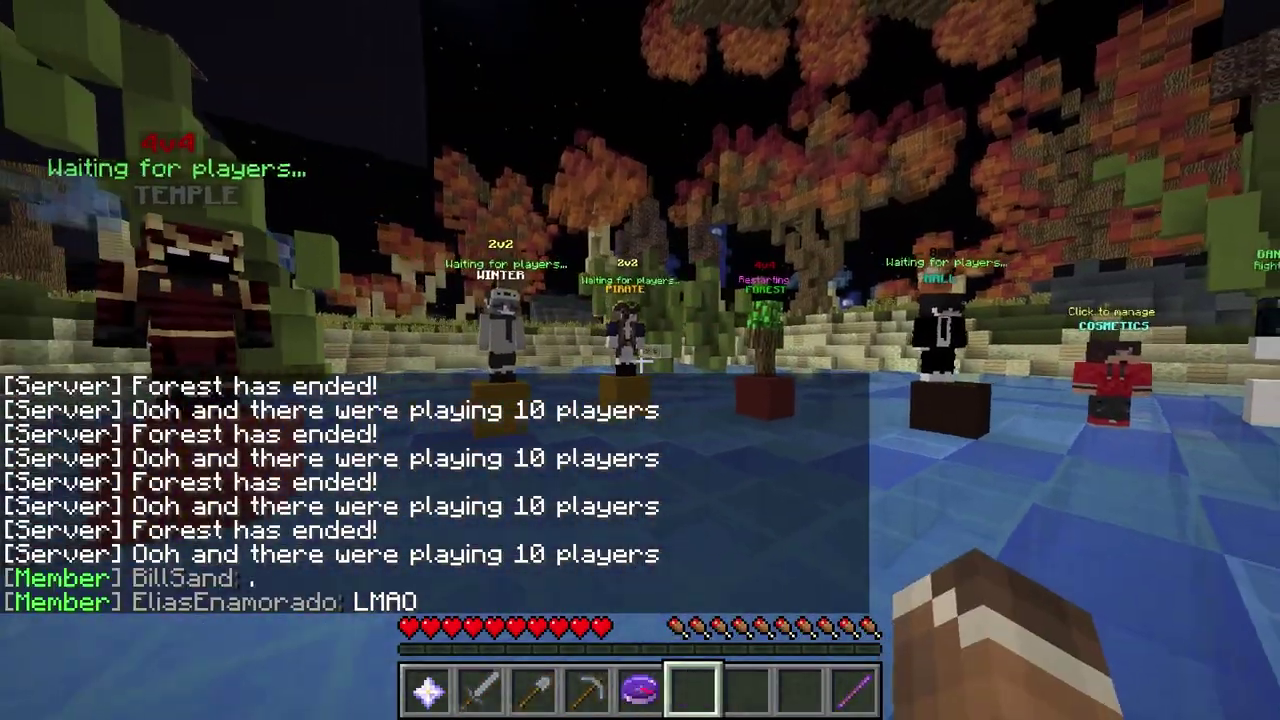
{"action": "key", "text": "w"}
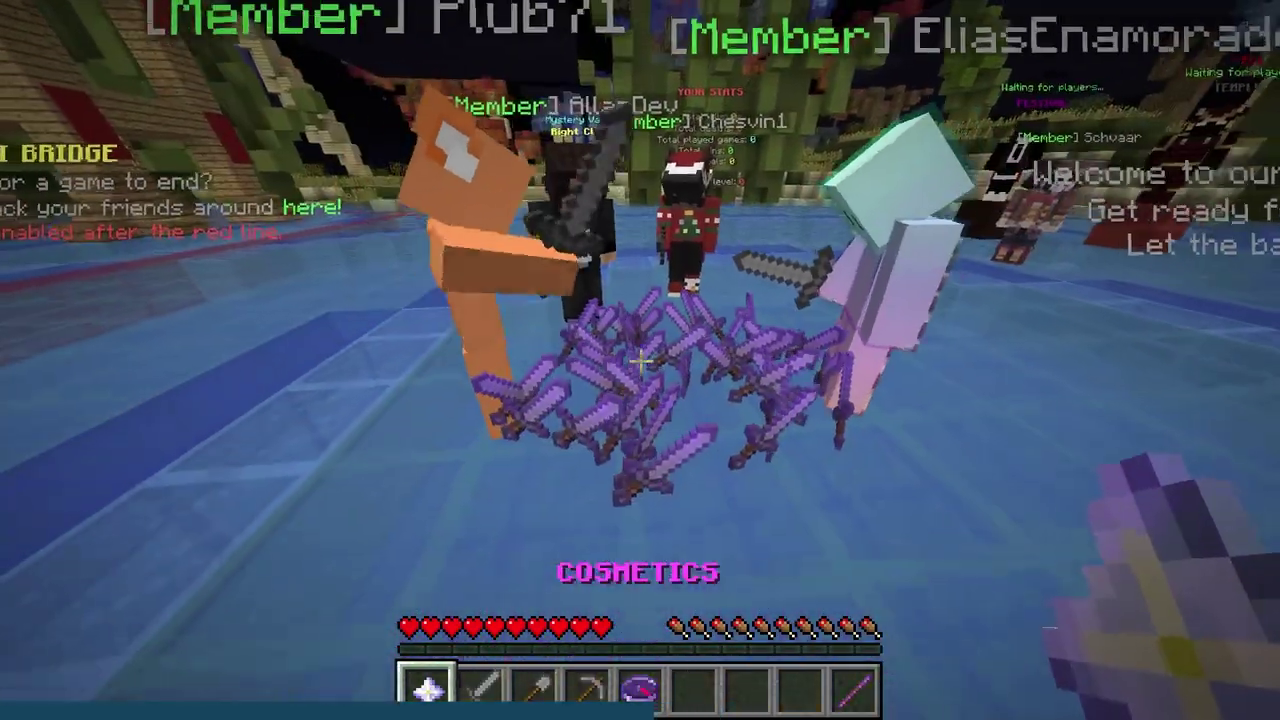
{"action": "right_click", "coordinate": [640, 362]}
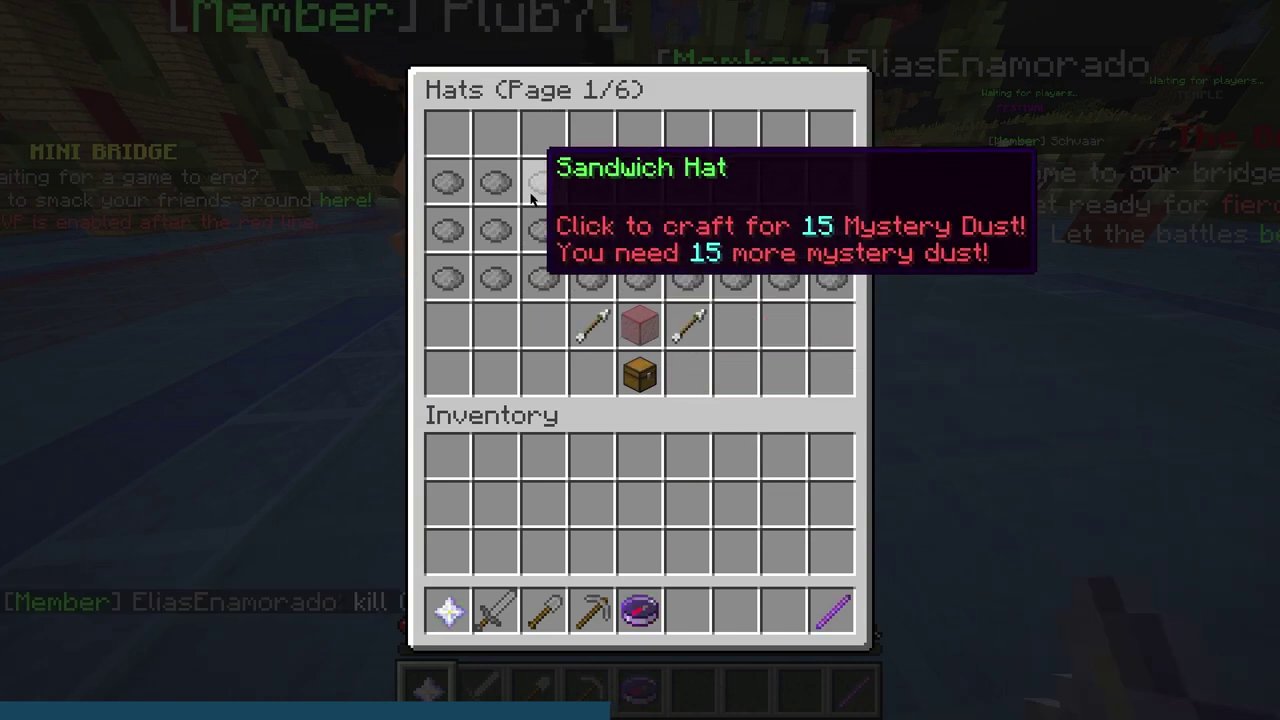
{"action": "key", "text": "Escape"}
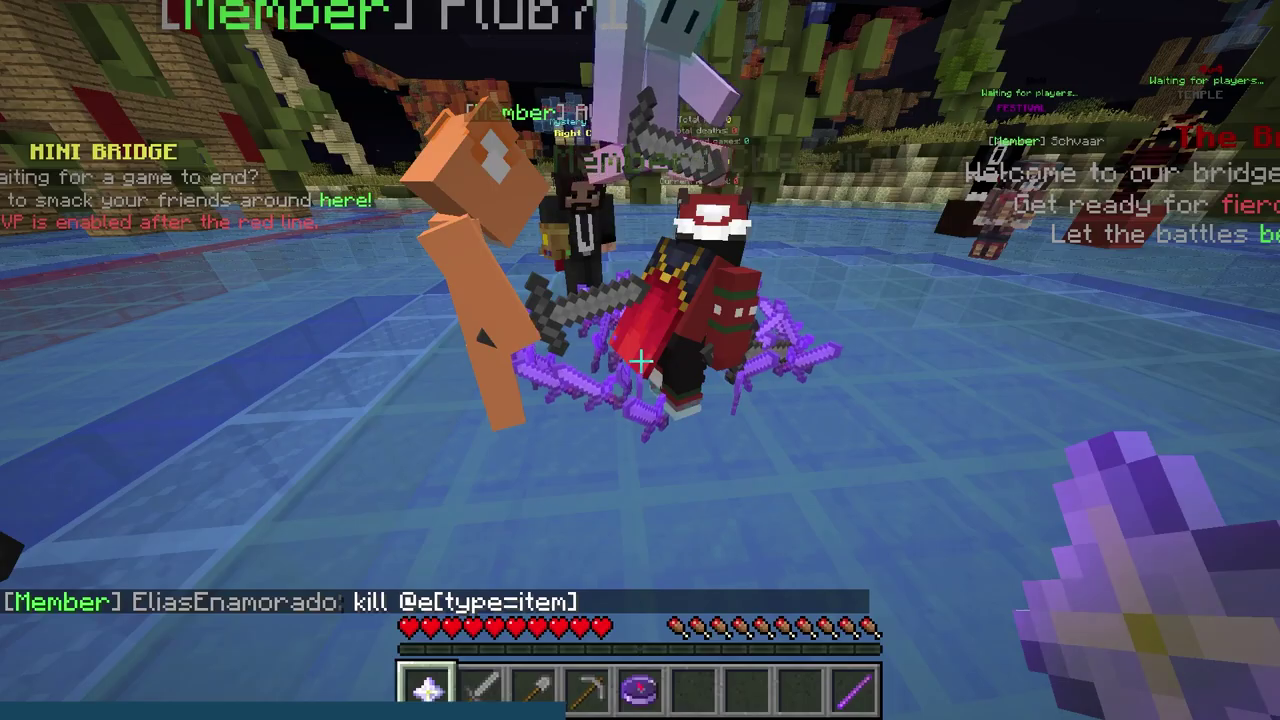
In the Bedwars match, reach the SHOP villager and look through its sword page
{"action": "key", "text": "2"}
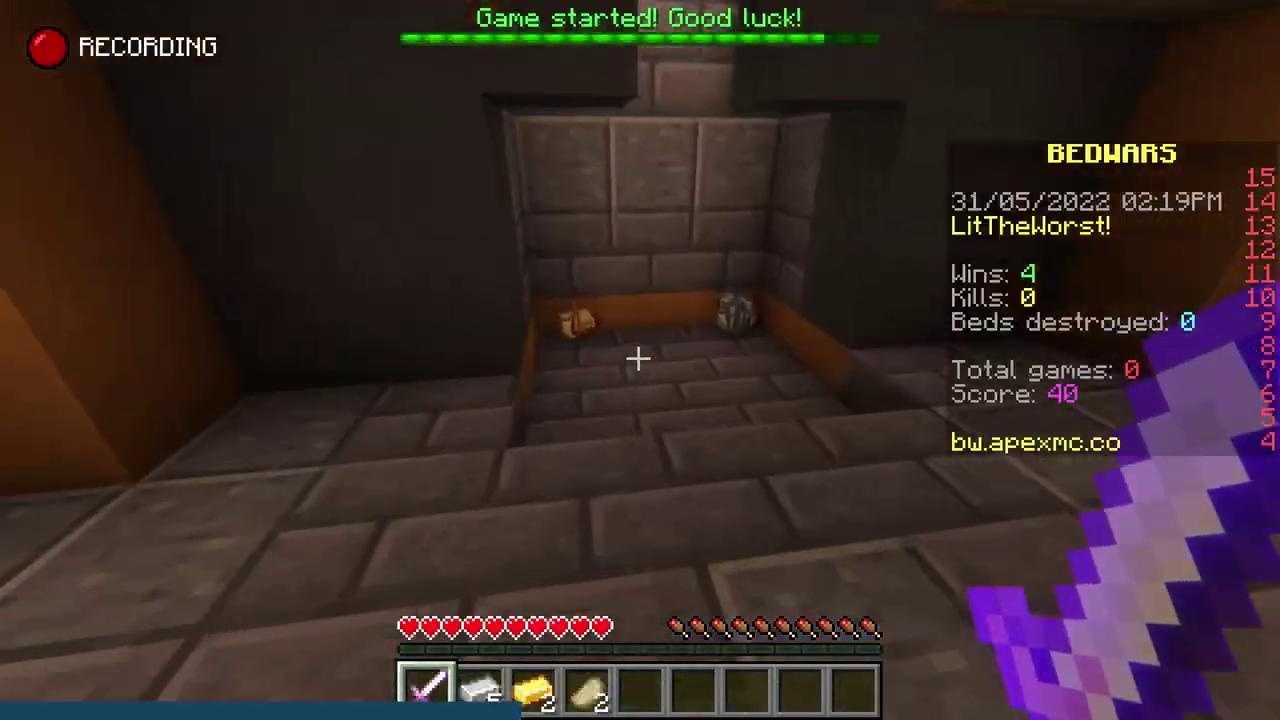
{"action": "key", "text": "5"}
{"action": "key", "text": "w"}
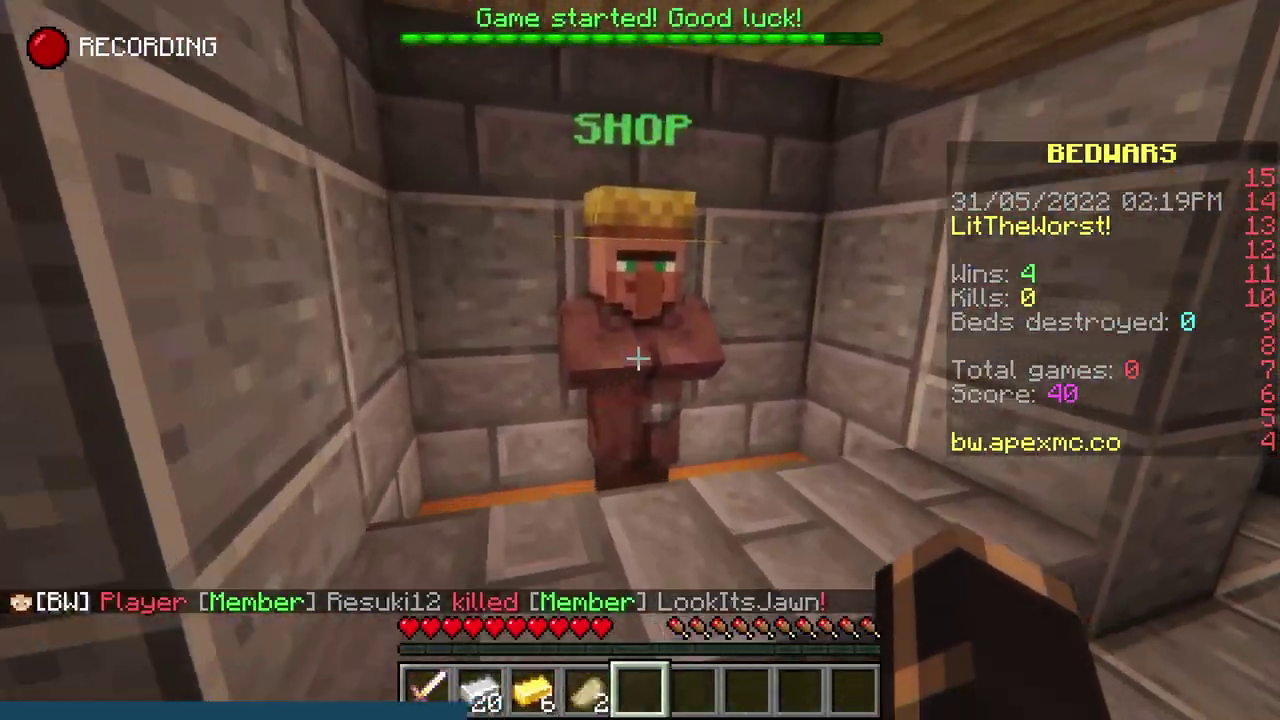
{"action": "right_click", "coordinate": [638, 358]}
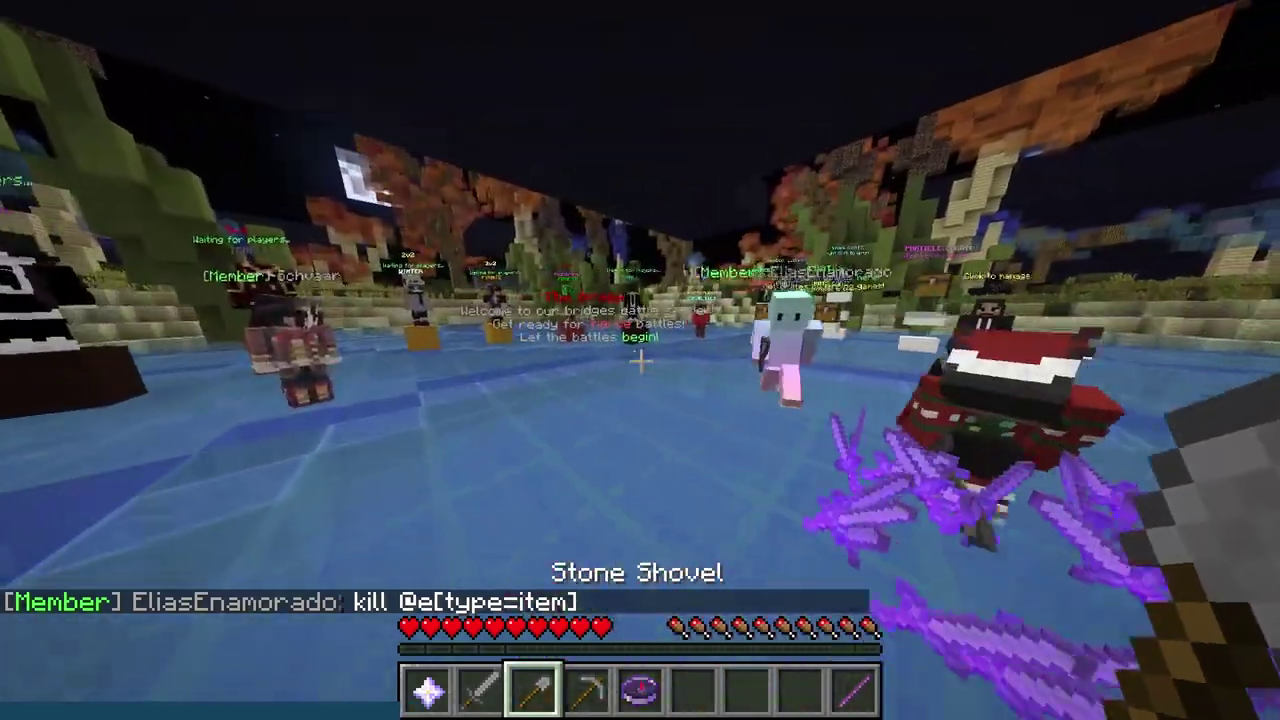
{"action": "key", "text": "1"}
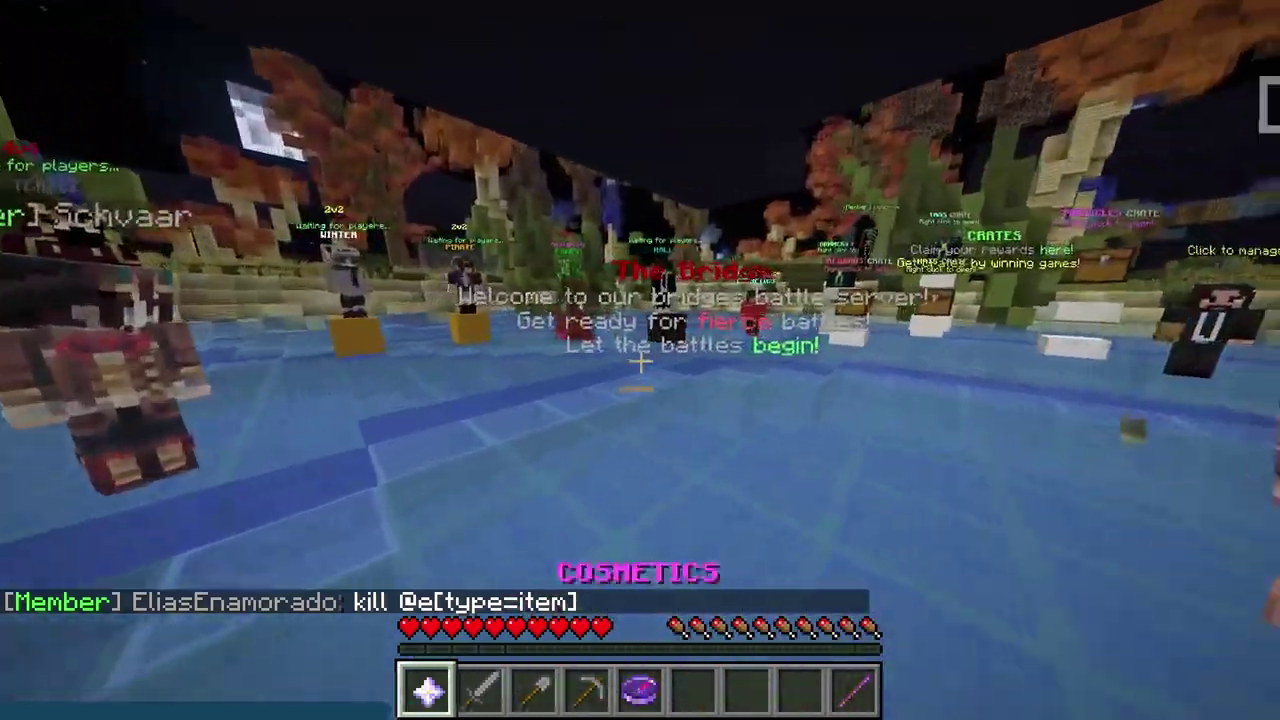
{"action": "key", "text": "2"}
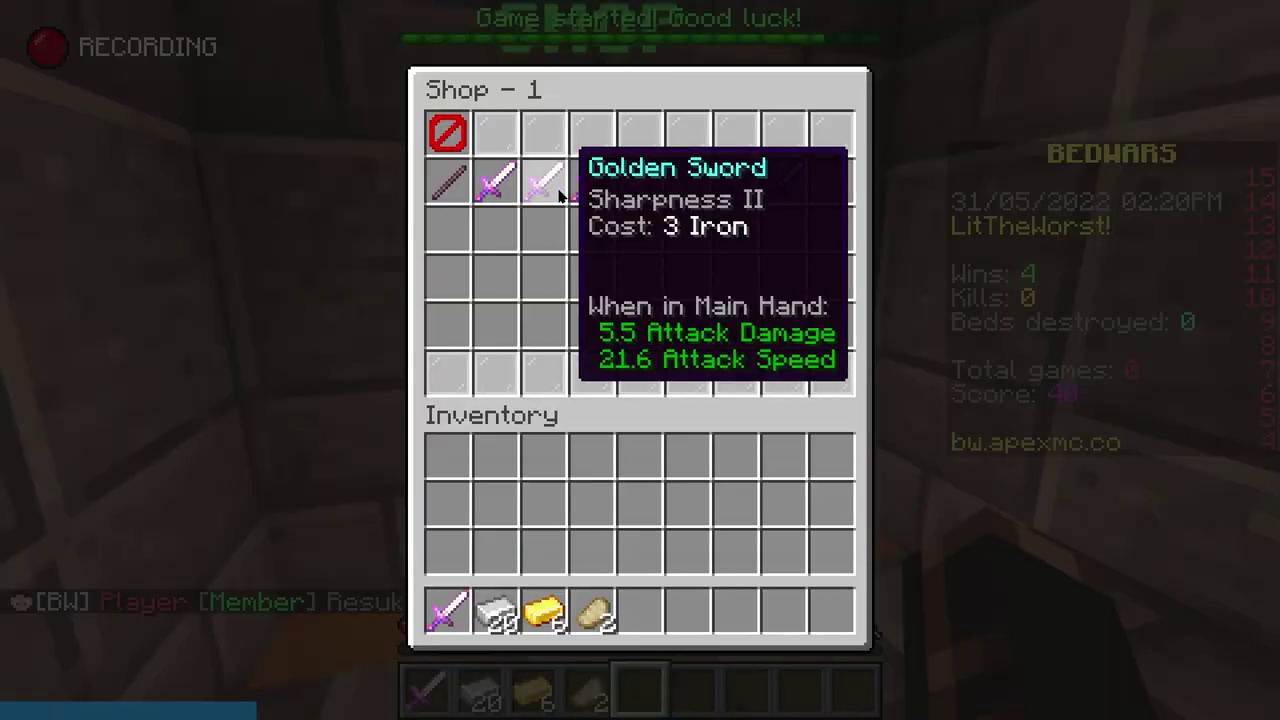
Browse the shop's armour page, trying the Protection II helm without buying anything
{"action": "left_click", "coordinate": [447, 133]}
{"action": "left_click", "coordinate": [447, 180]}
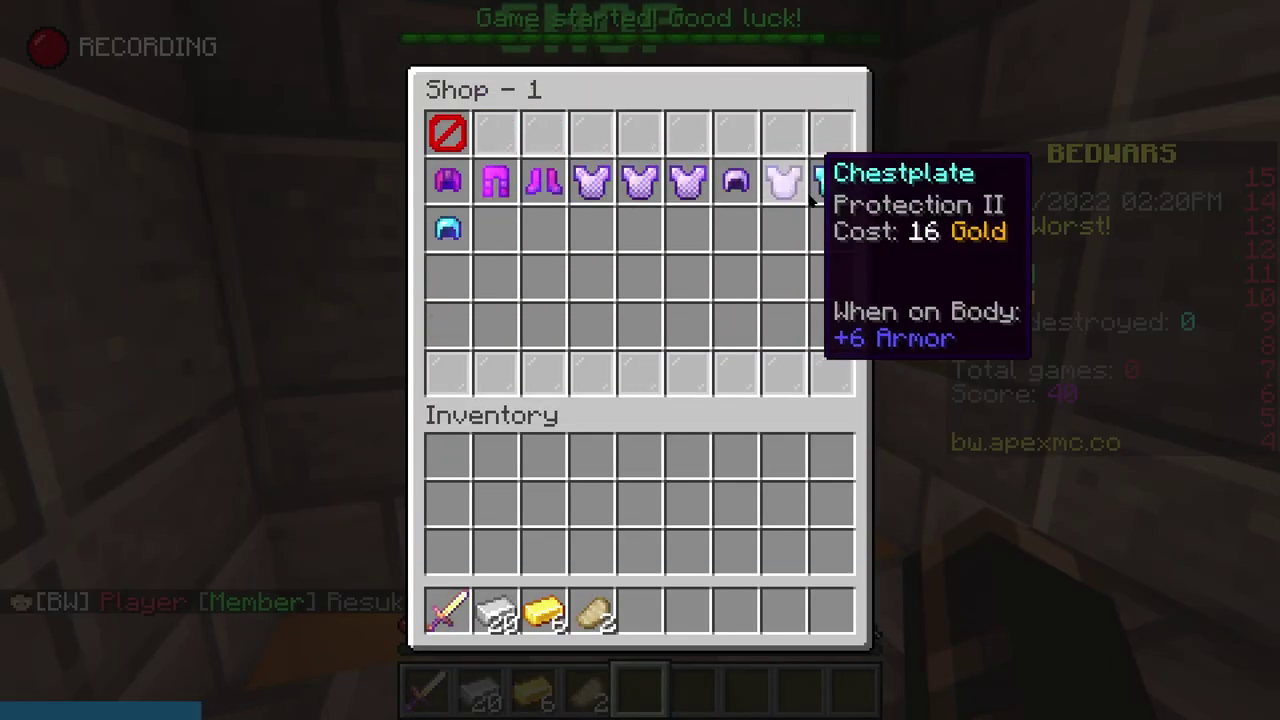
{"action": "left_click", "coordinate": [736, 180]}
{"action": "key", "text": "Escape"}
{"action": "right_click", "coordinate": [640, 360]}
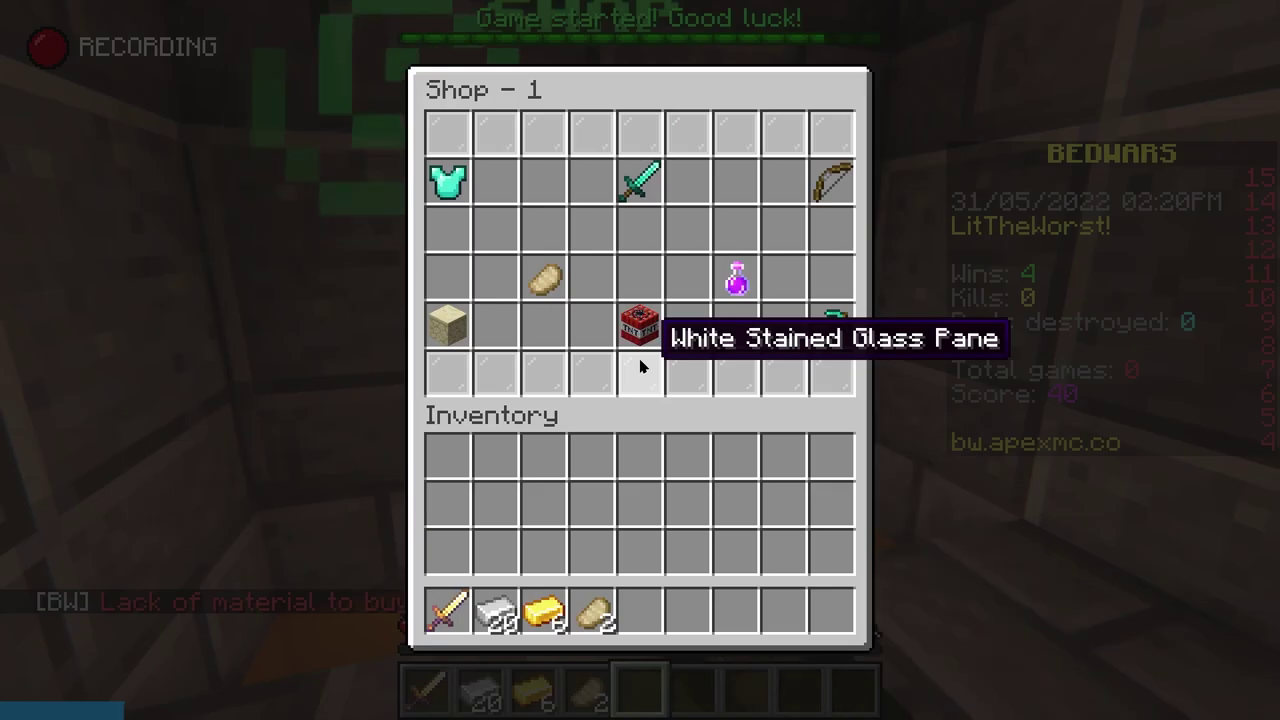
{"action": "left_click", "coordinate": [447, 180]}
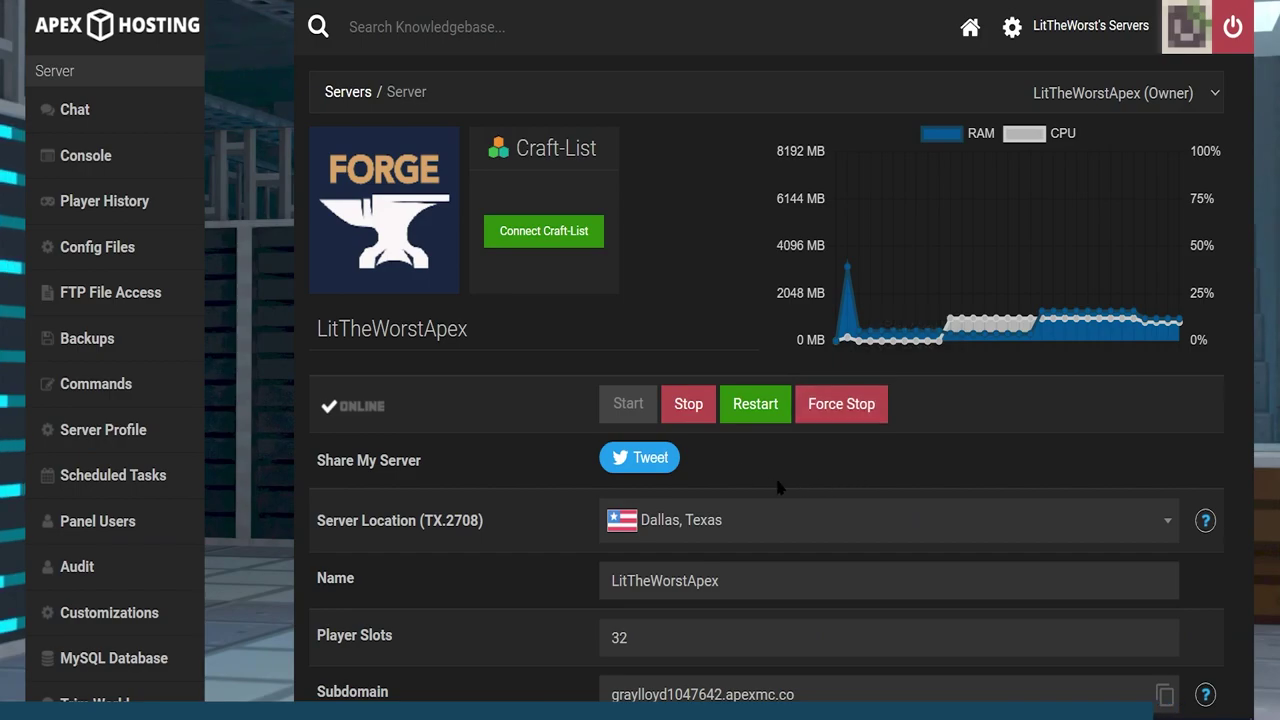
Stop the server and filter the Game File list by 'pap' down to Paper 1.18.2
{"action": "left_click", "coordinate": [687, 405]}
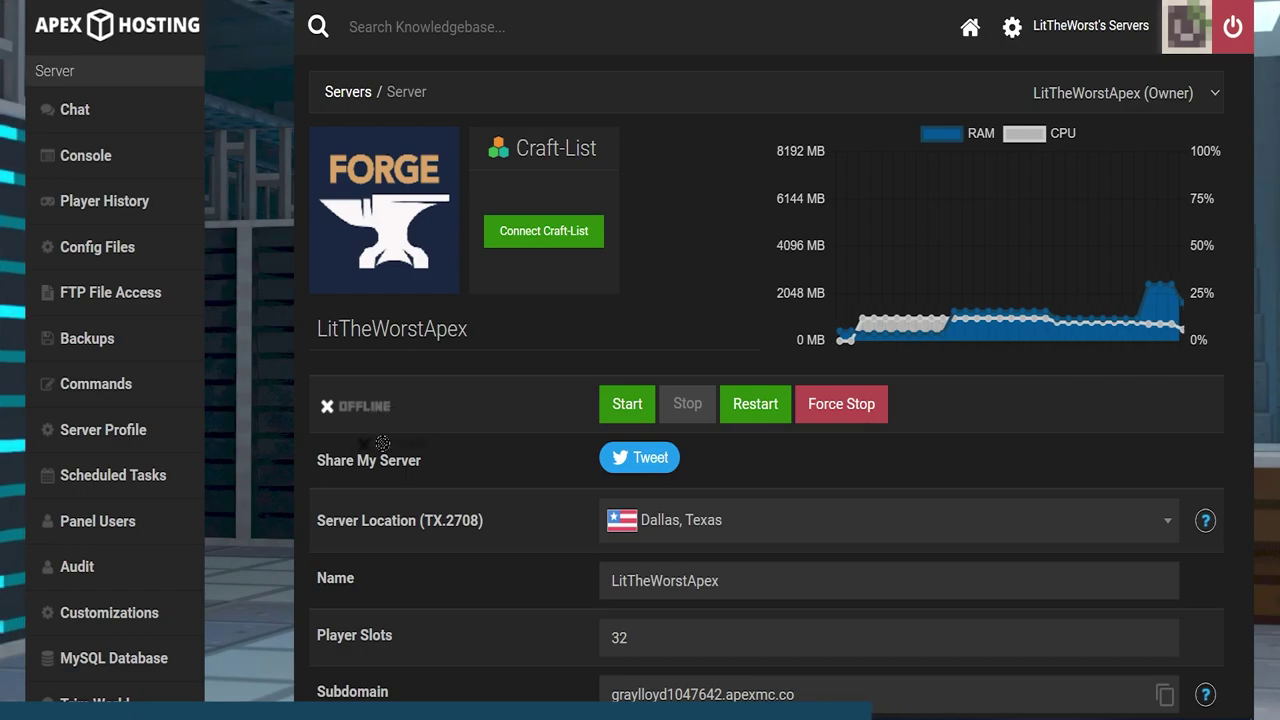
{"action": "scroll", "coordinate": [480, 388], "scroll_direction": "down", "scroll_amount": 6}
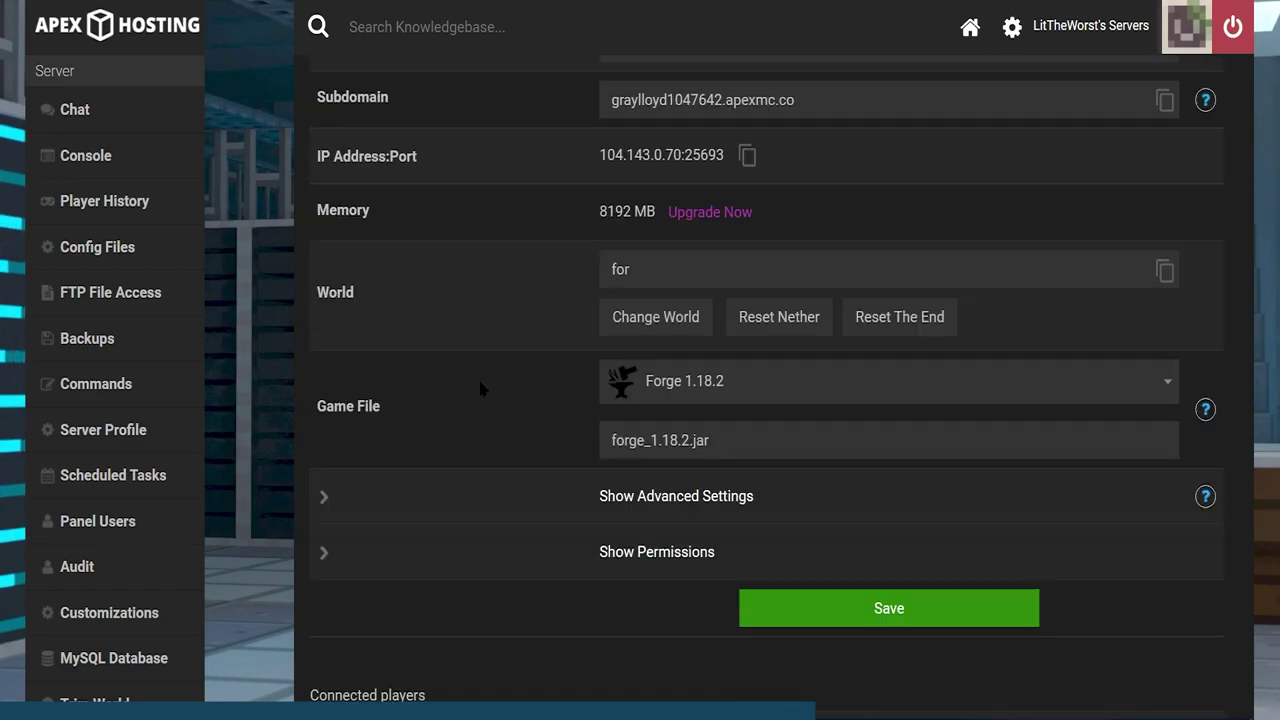
{"action": "left_click_drag", "start_coordinate": [400, 377], "coordinate": [320, 371]}
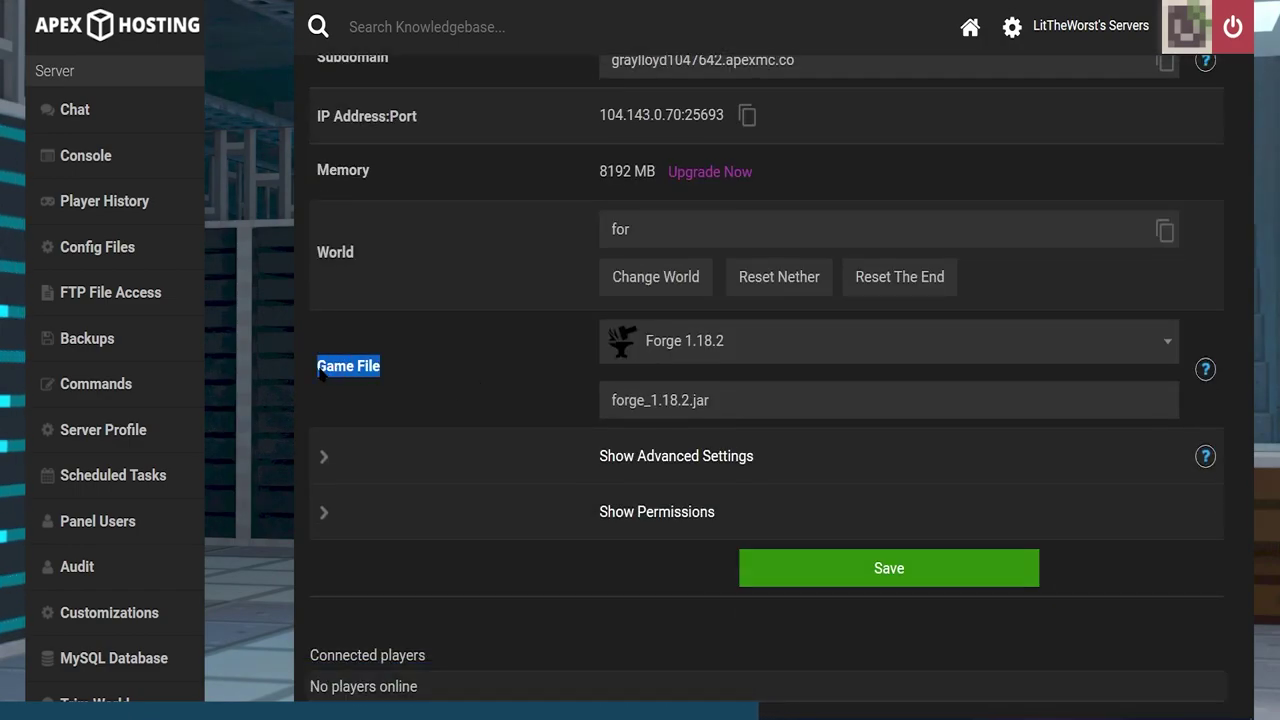
{"action": "left_click", "coordinate": [722, 346]}
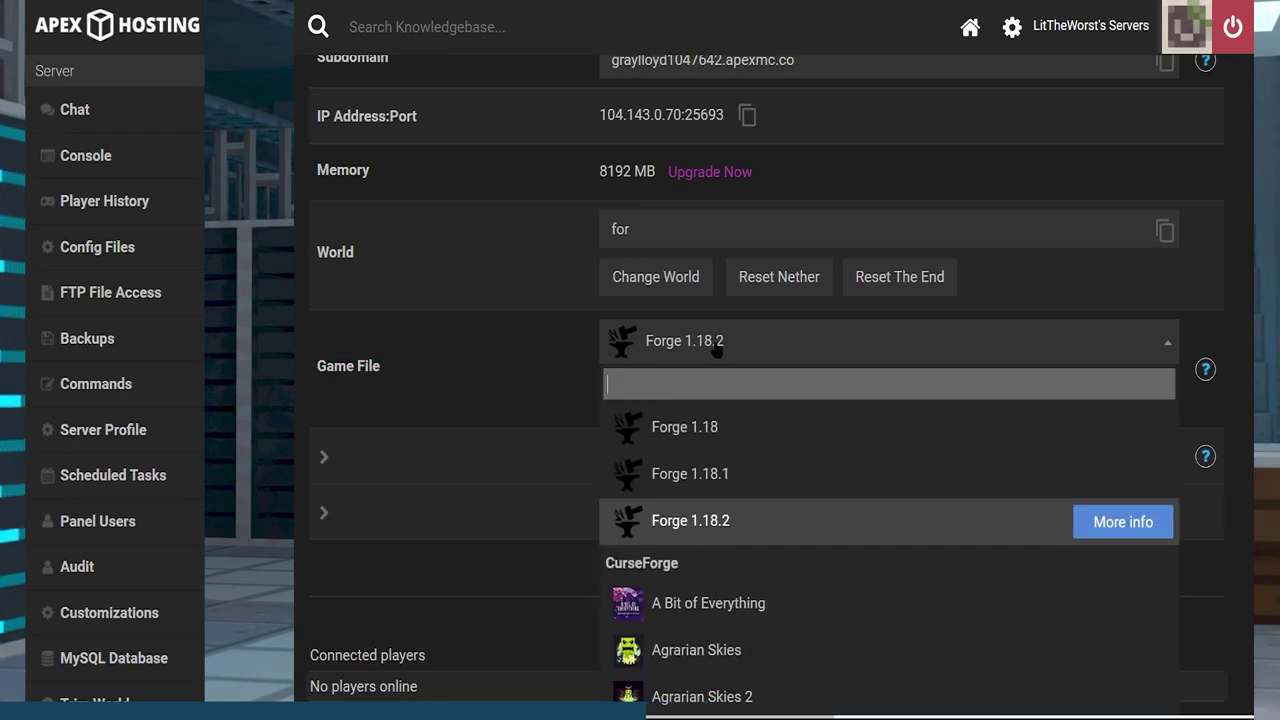
{"action": "type", "text": "pap"}
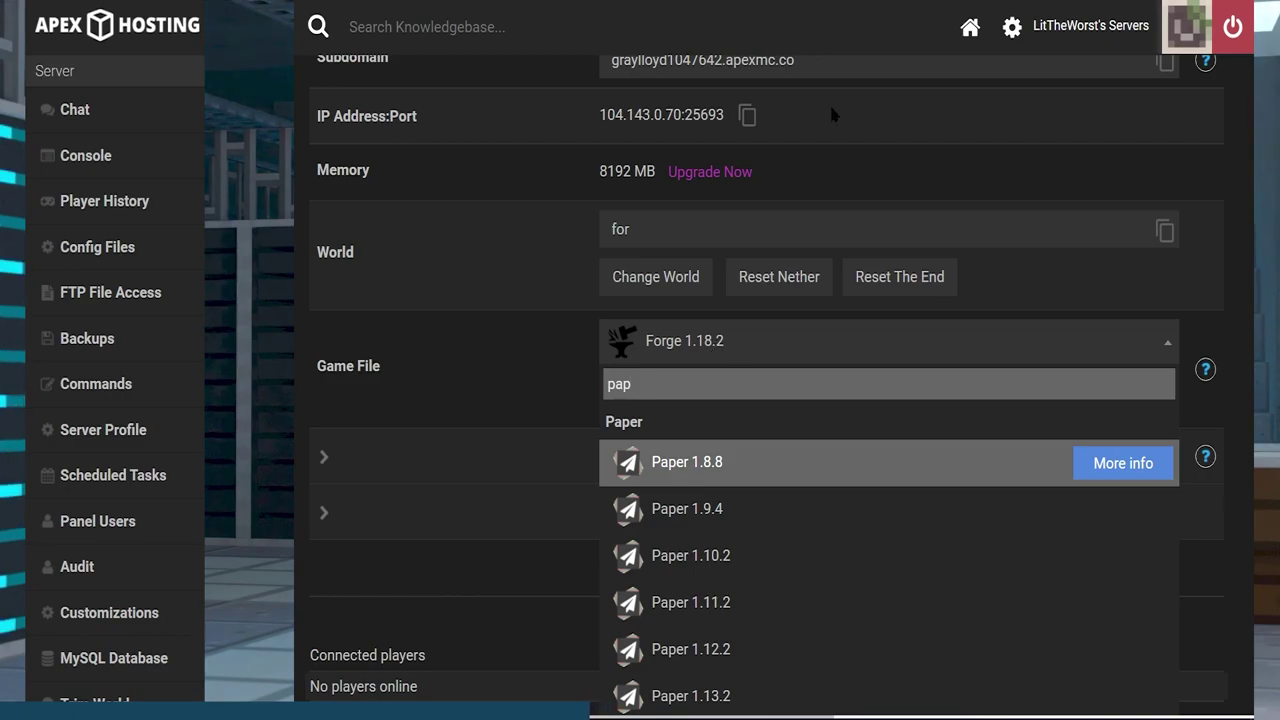
{"action": "scroll", "coordinate": [749, 523], "scroll_direction": "down", "scroll_amount": 4}
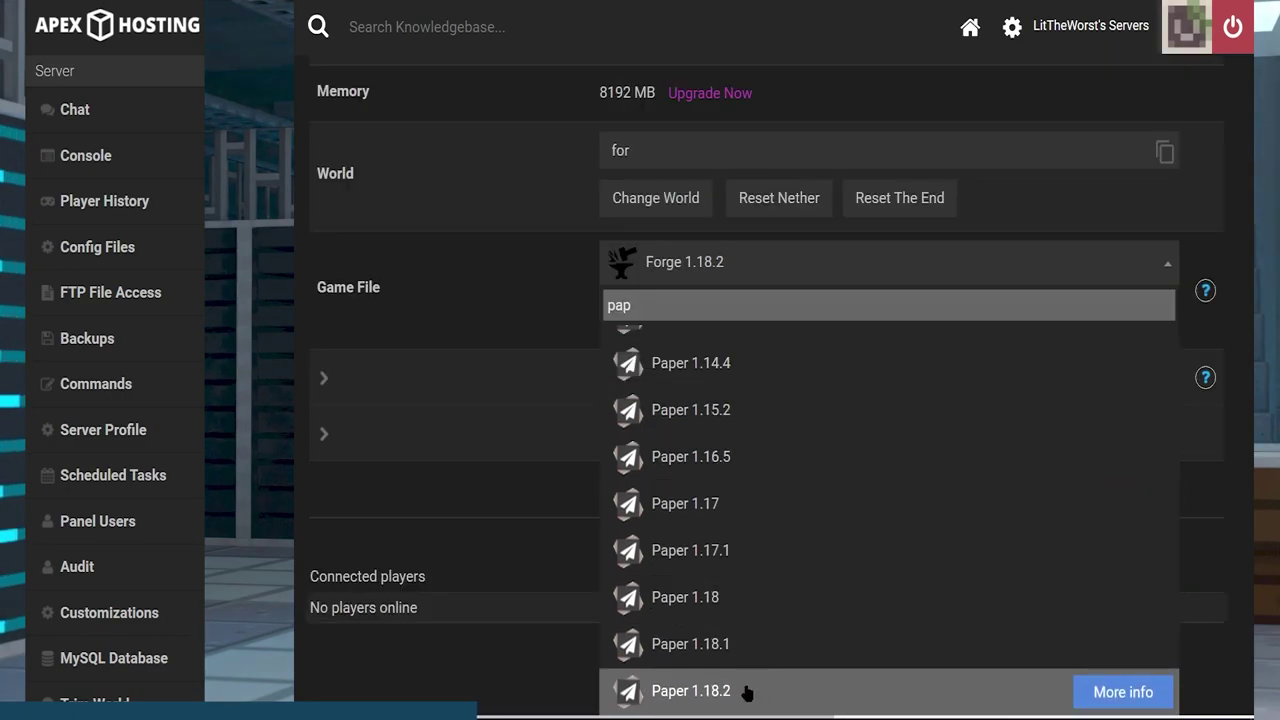
Switch the game file to Paper 1.18.2 with a new world and restart the server
{"action": "left_click", "coordinate": [748, 692]}
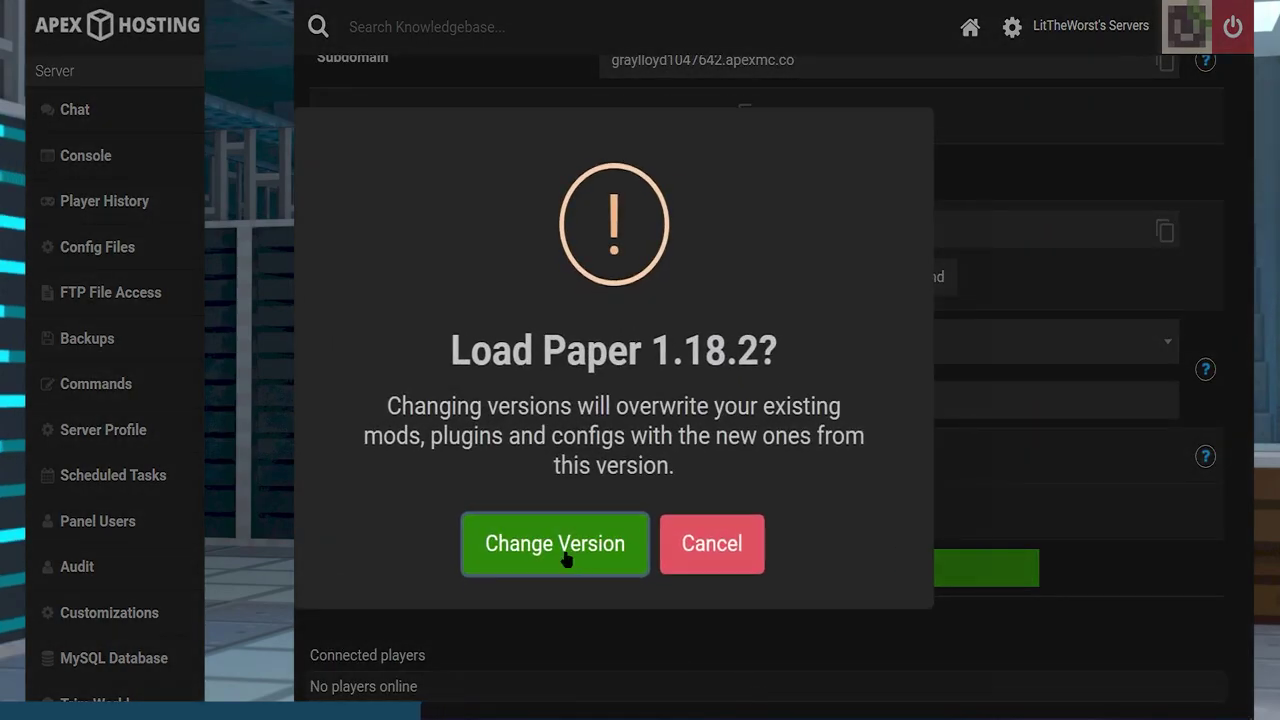
{"action": "left_click", "coordinate": [566, 557]}
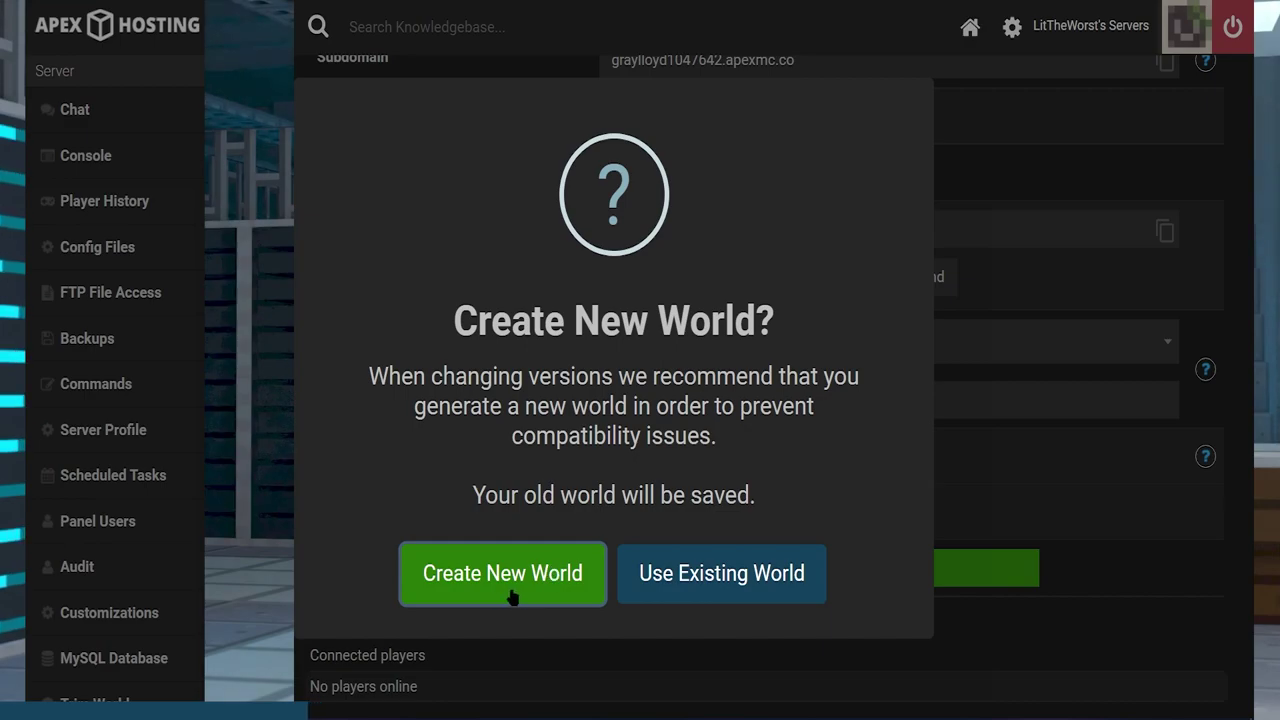
{"action": "left_click", "coordinate": [512, 597]}
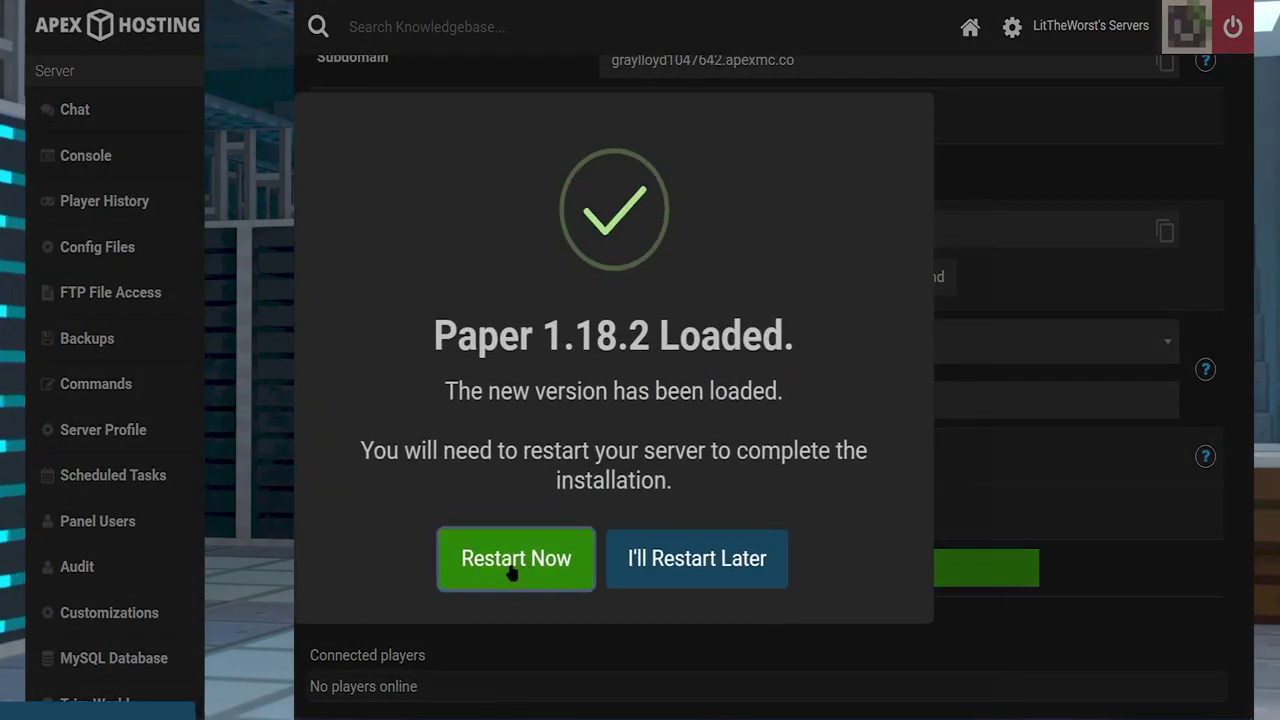
{"action": "left_click", "coordinate": [517, 570]}
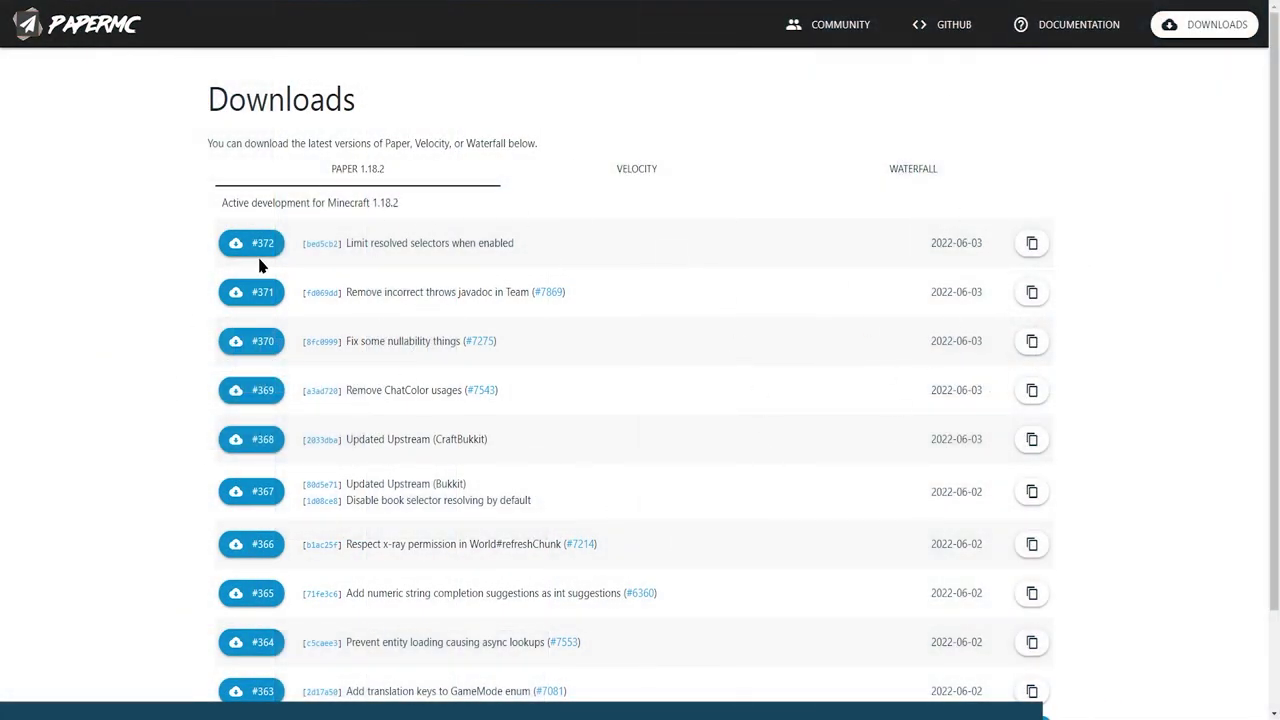
Download the Paper 1.18.2 build #371 jar from the PaperMC downloads page
{"action": "left_click", "coordinate": [261, 292]}
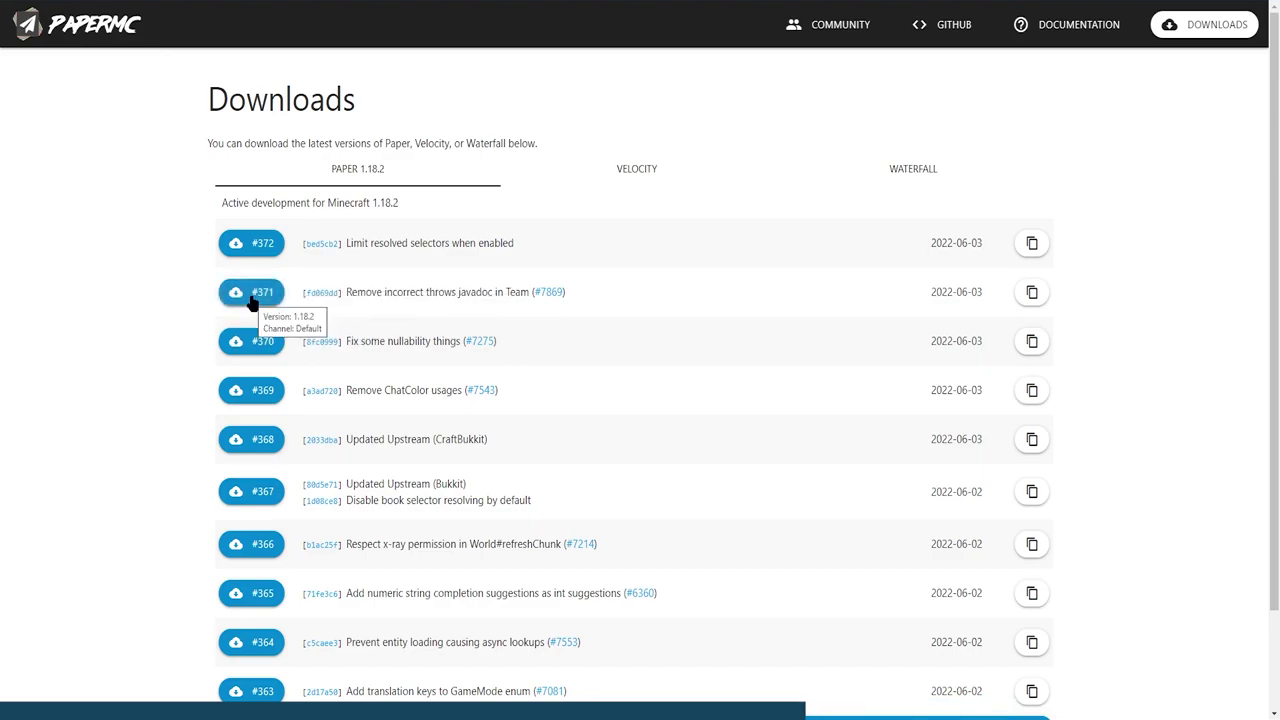
{"action": "left_click", "coordinate": [252, 298]}
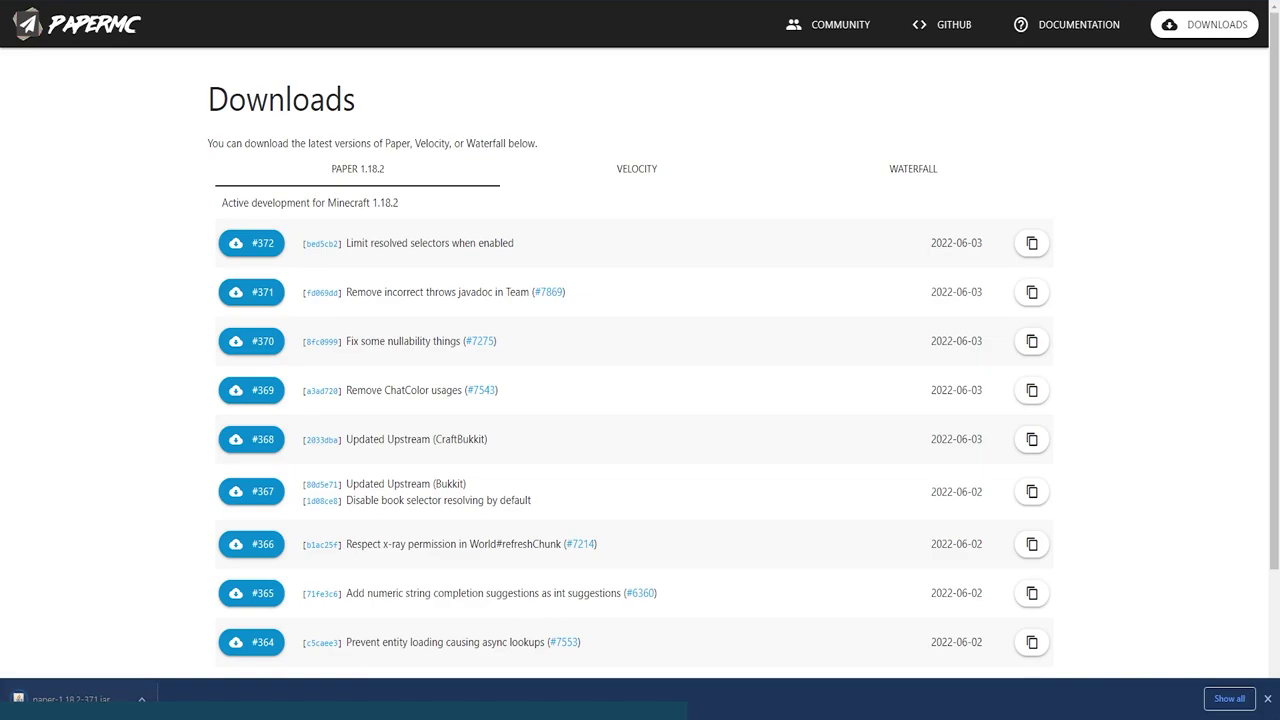
Locate the downloaded Paper jar in the PaperMC folder and rename it to custom.jar
{"action": "left_click", "coordinate": [134, 694]}
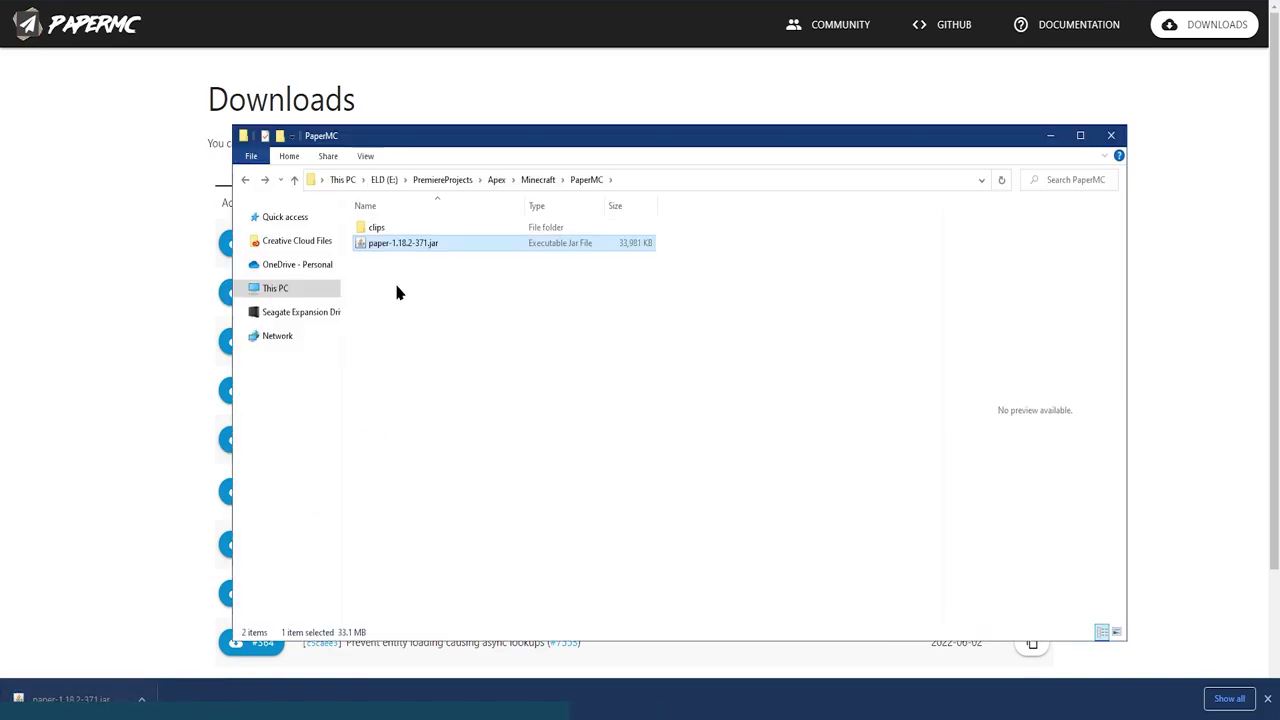
{"action": "right_click", "coordinate": [431, 252]}
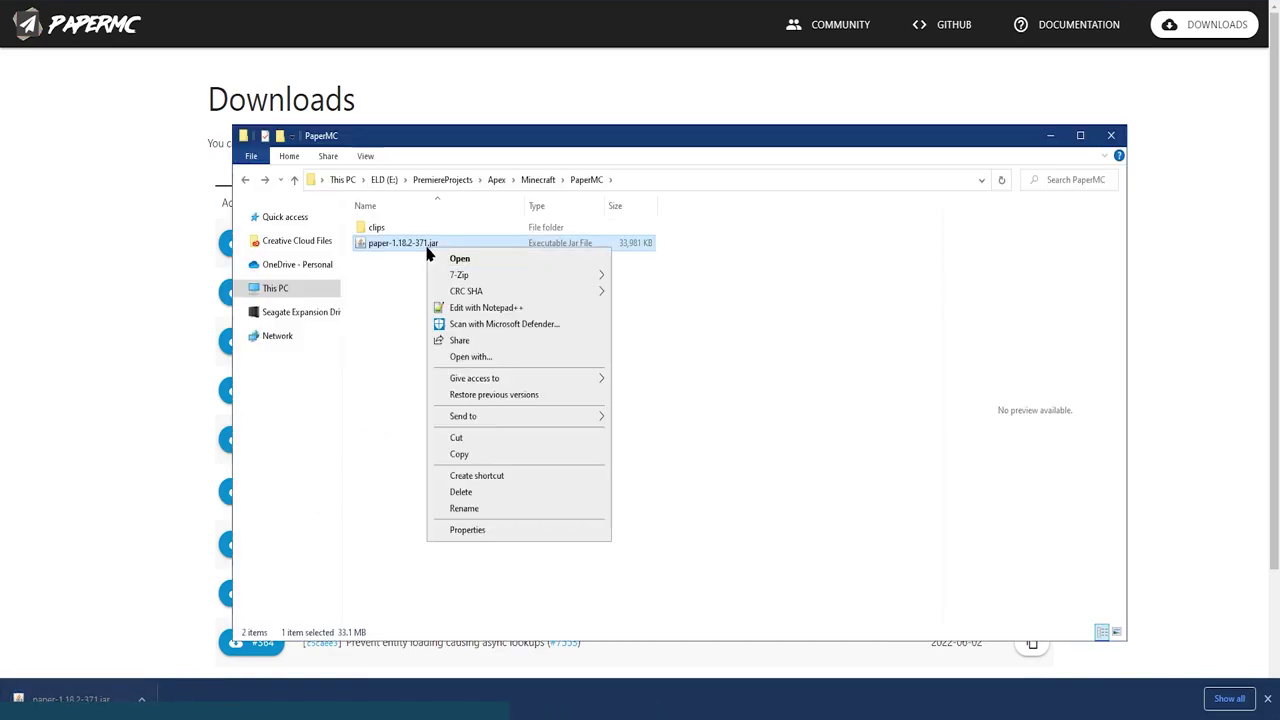
{"action": "left_click", "coordinate": [465, 510]}
{"action": "type", "text": "custom"}
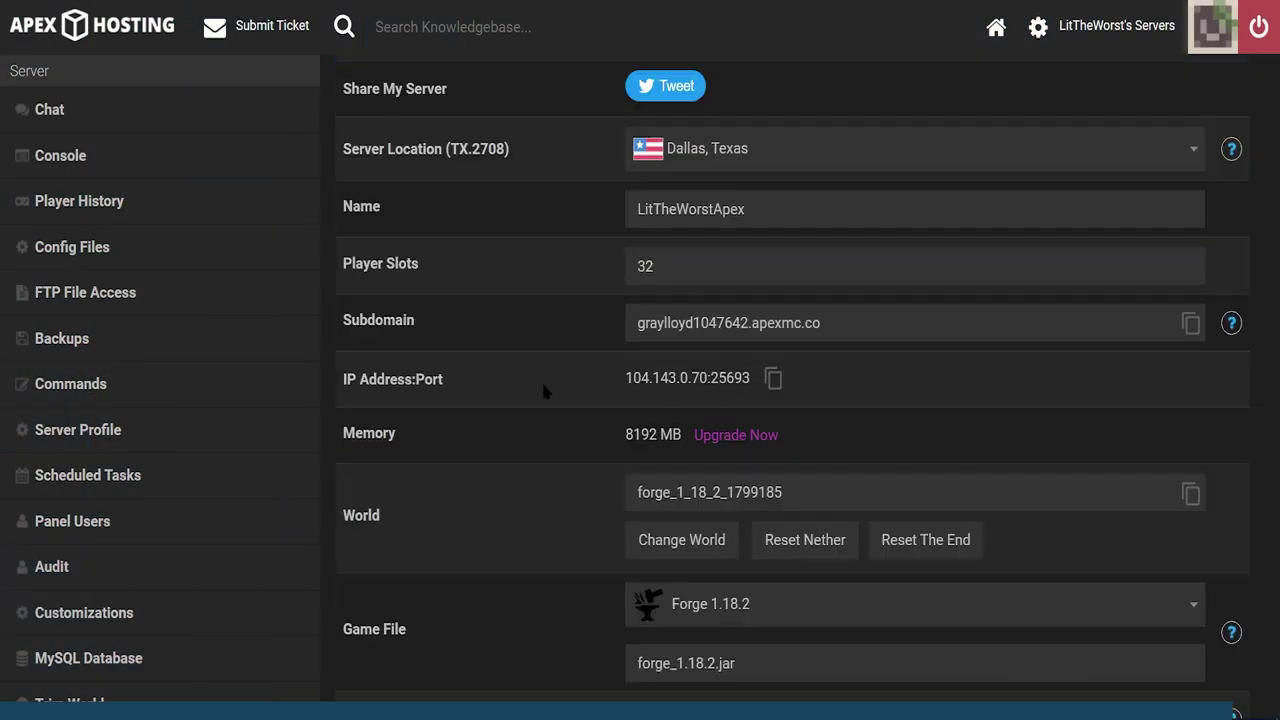
{"action": "scroll", "coordinate": [545, 391], "scroll_direction": "down", "scroll_amount": 3}
Set the Game File to Custom Server Jar with a newly generated world
{"action": "triple_click", "coordinate": [419, 368]}
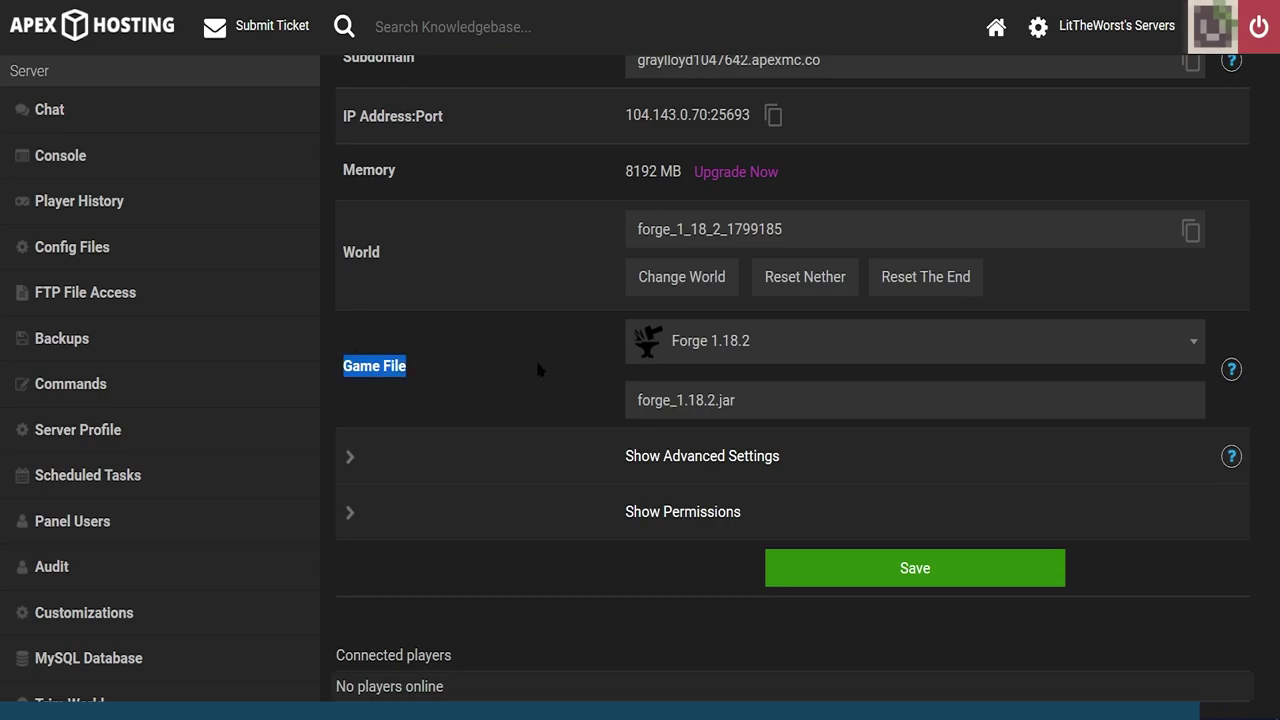
{"action": "left_click", "coordinate": [712, 343]}
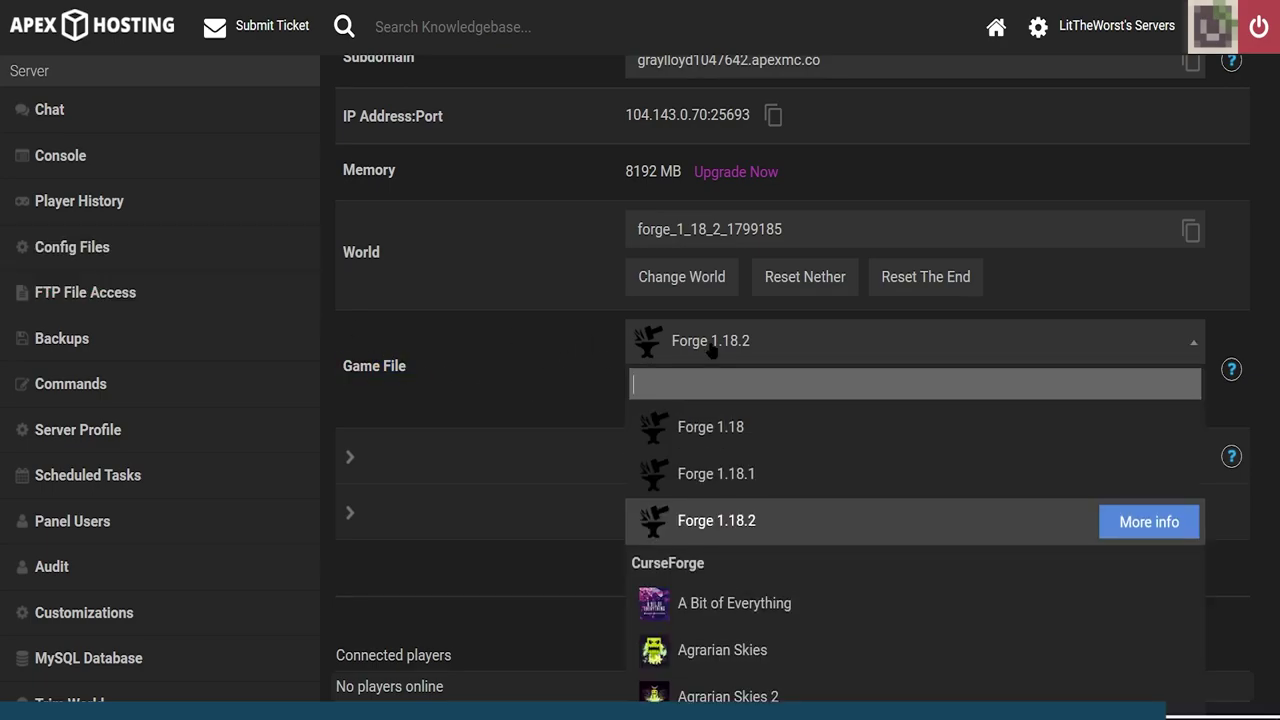
{"action": "type", "text": "custom"}
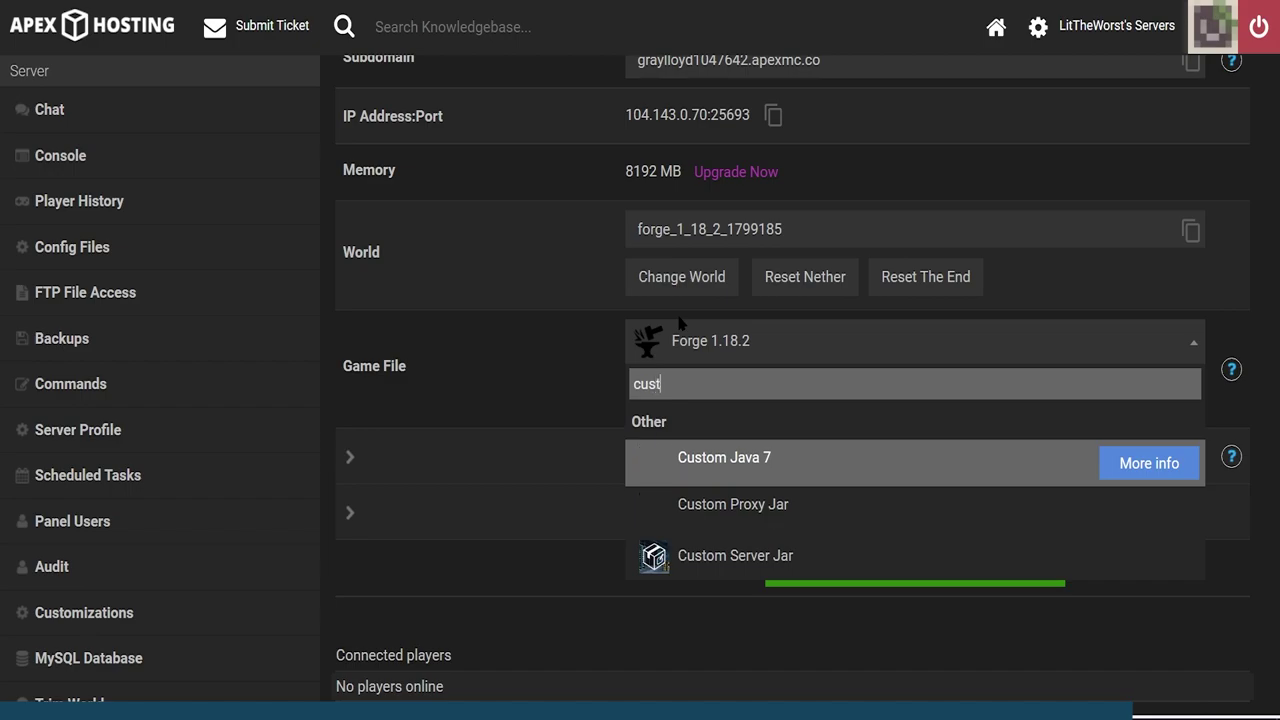
{"action": "left_click", "coordinate": [745, 560]}
{"action": "left_click", "coordinate": [651, 549]}
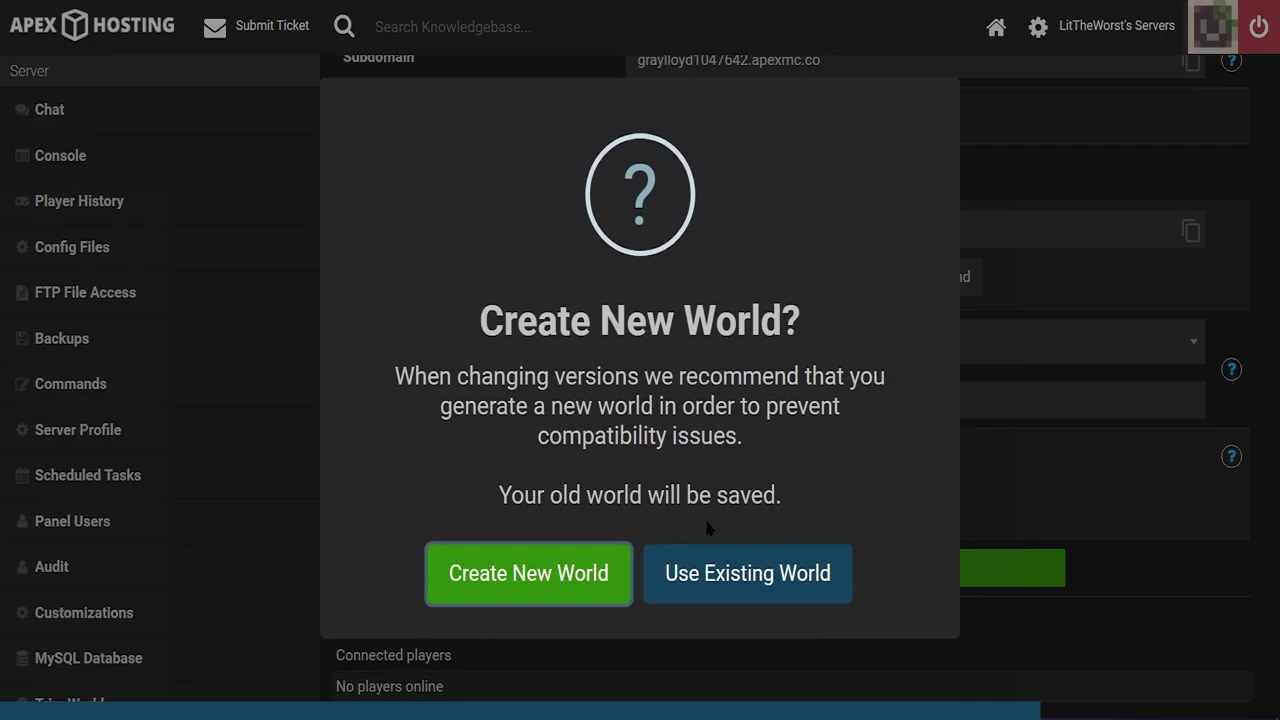
{"action": "left_click", "coordinate": [569, 600]}
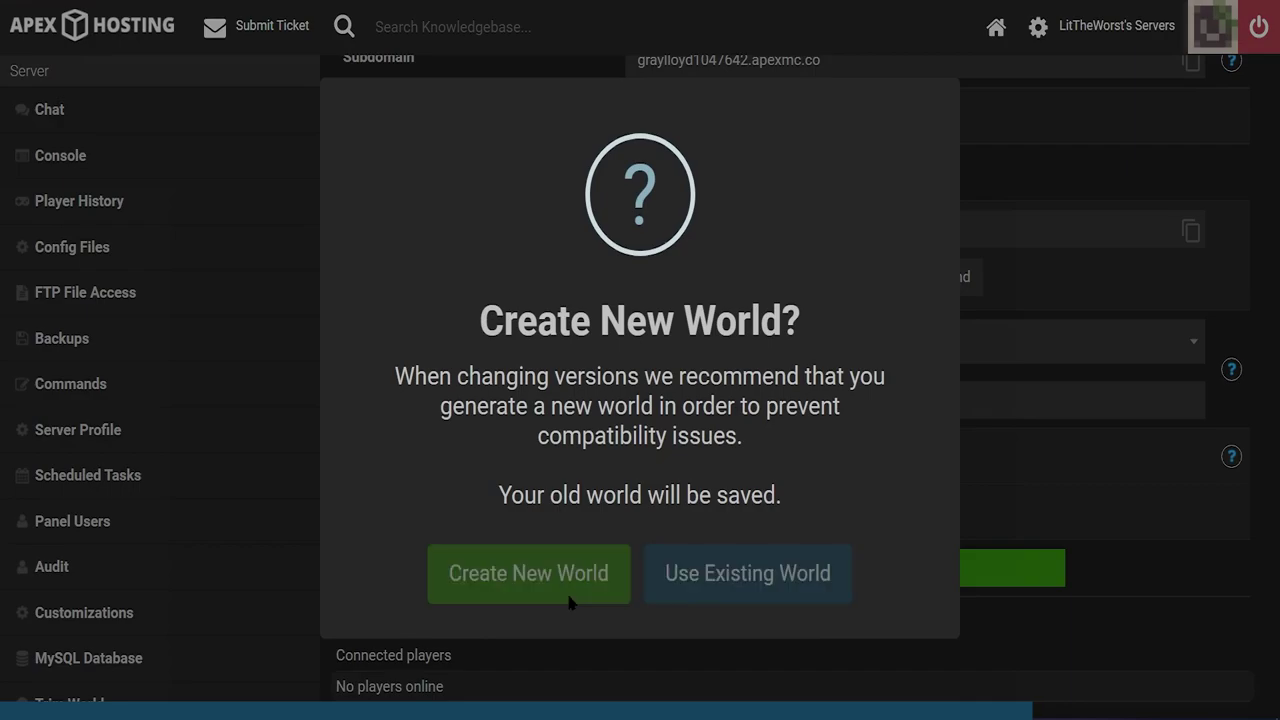
{"action": "left_click", "coordinate": [545, 580]}
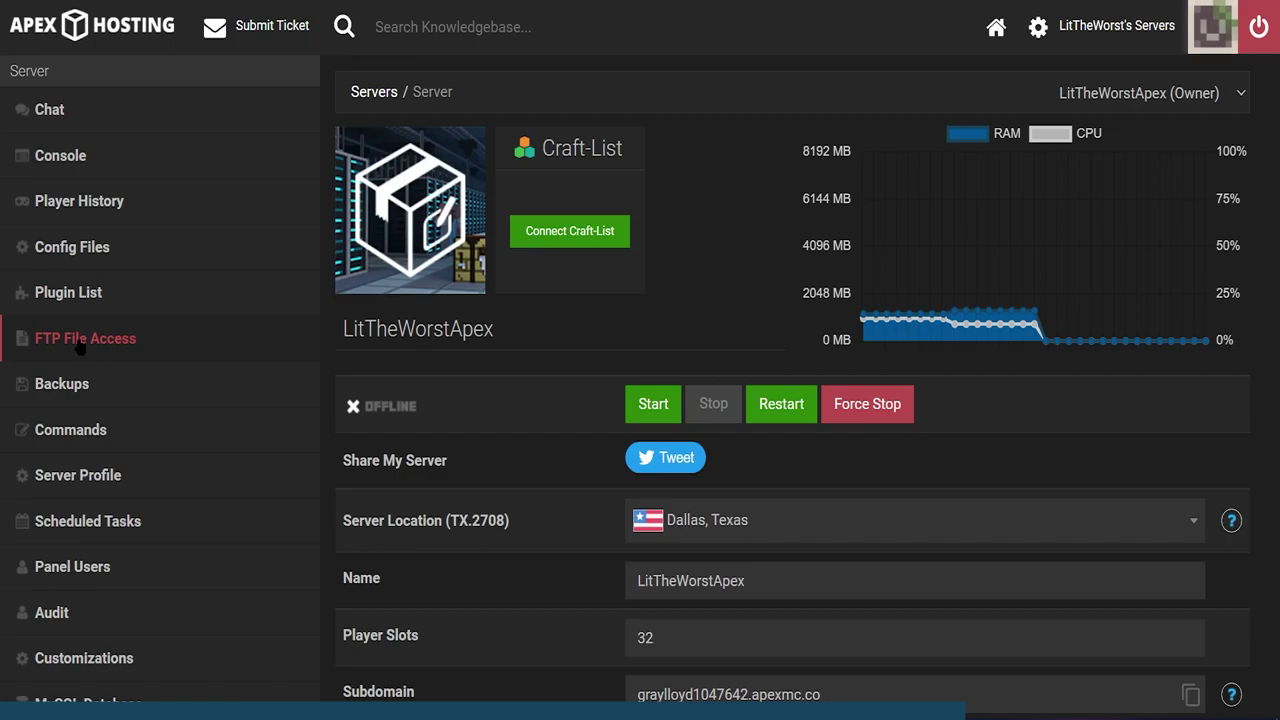
Open FTP File Access and go into the jar folder
{"action": "left_click", "coordinate": [82, 340]}
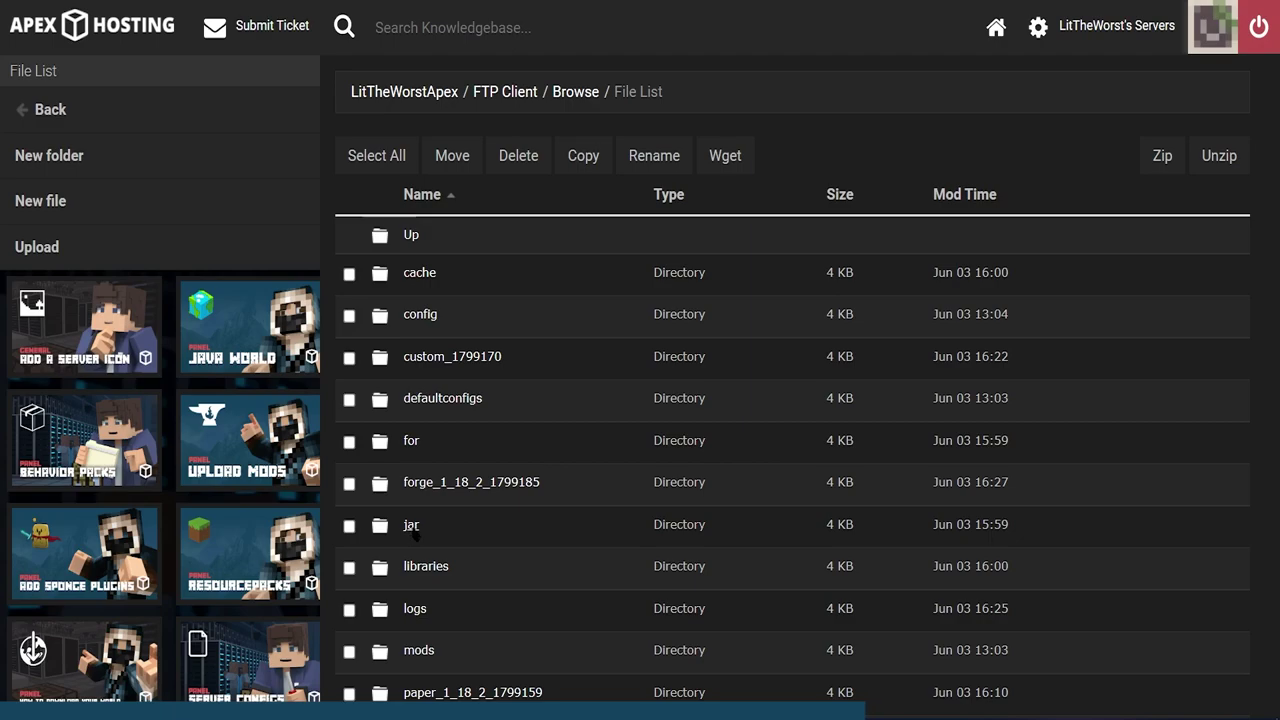
{"action": "left_click", "coordinate": [412, 527]}
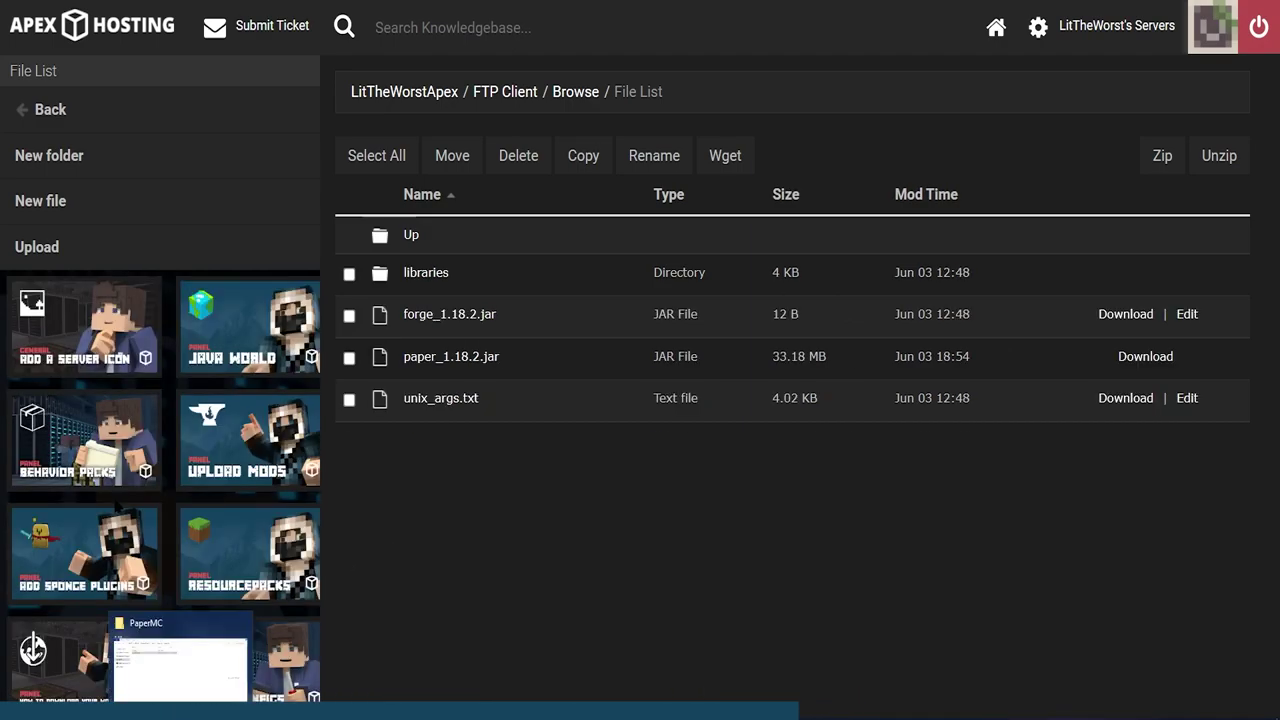
Drag custom.jar into the jar folder's upload zone, then re-download the build #371 jar
{"action": "left_click", "coordinate": [37, 247]}
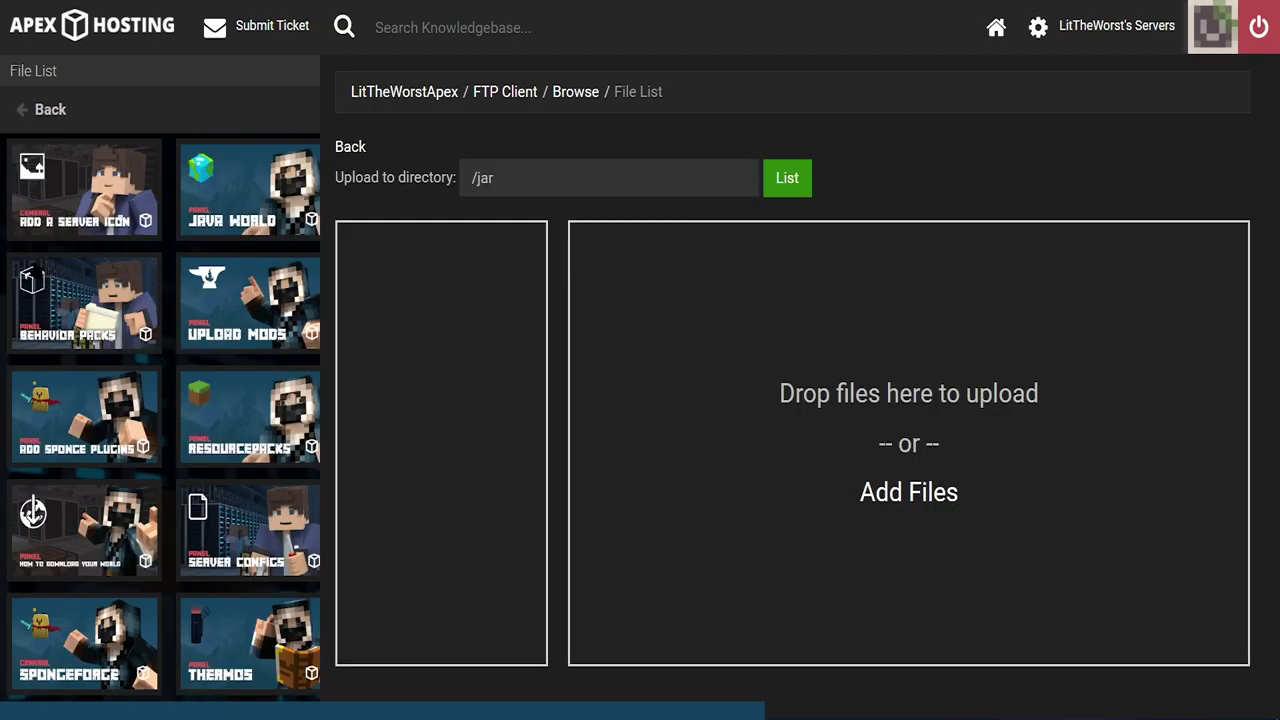
{"action": "key", "text": "alt+Tab"}
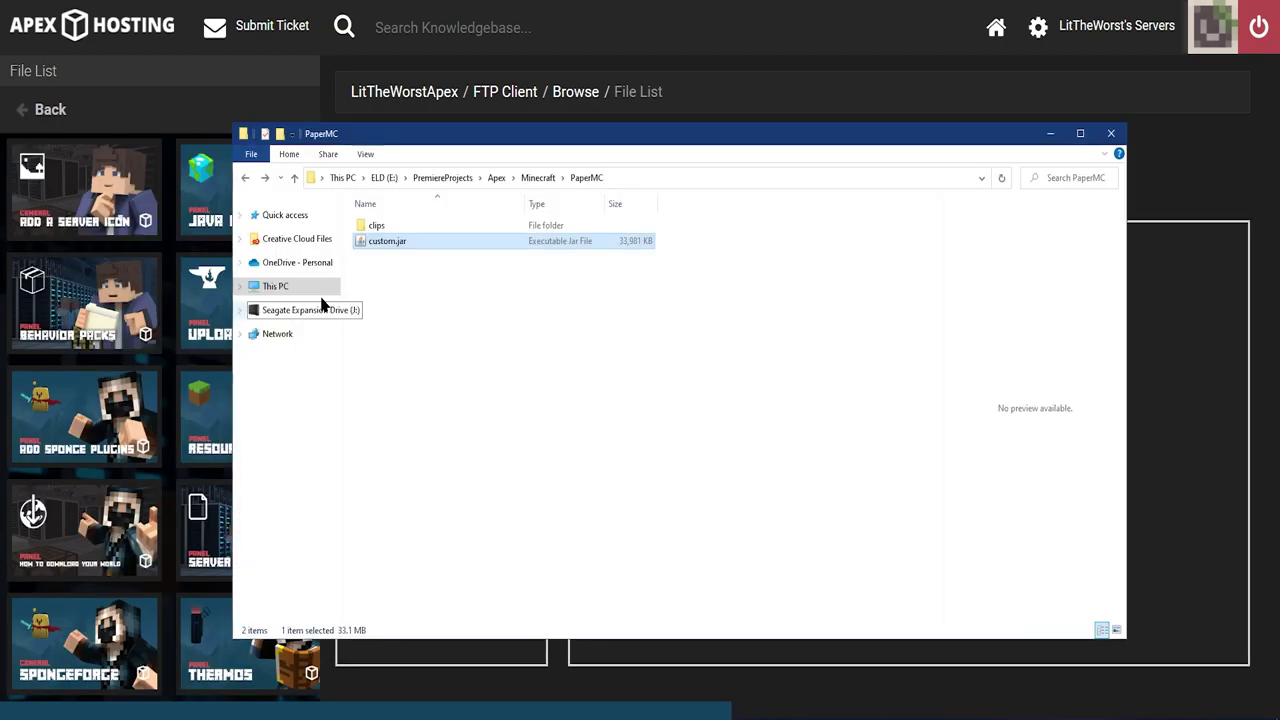
{"action": "left_click_drag", "start_coordinate": [388, 241], "coordinate": [1108, 388]}
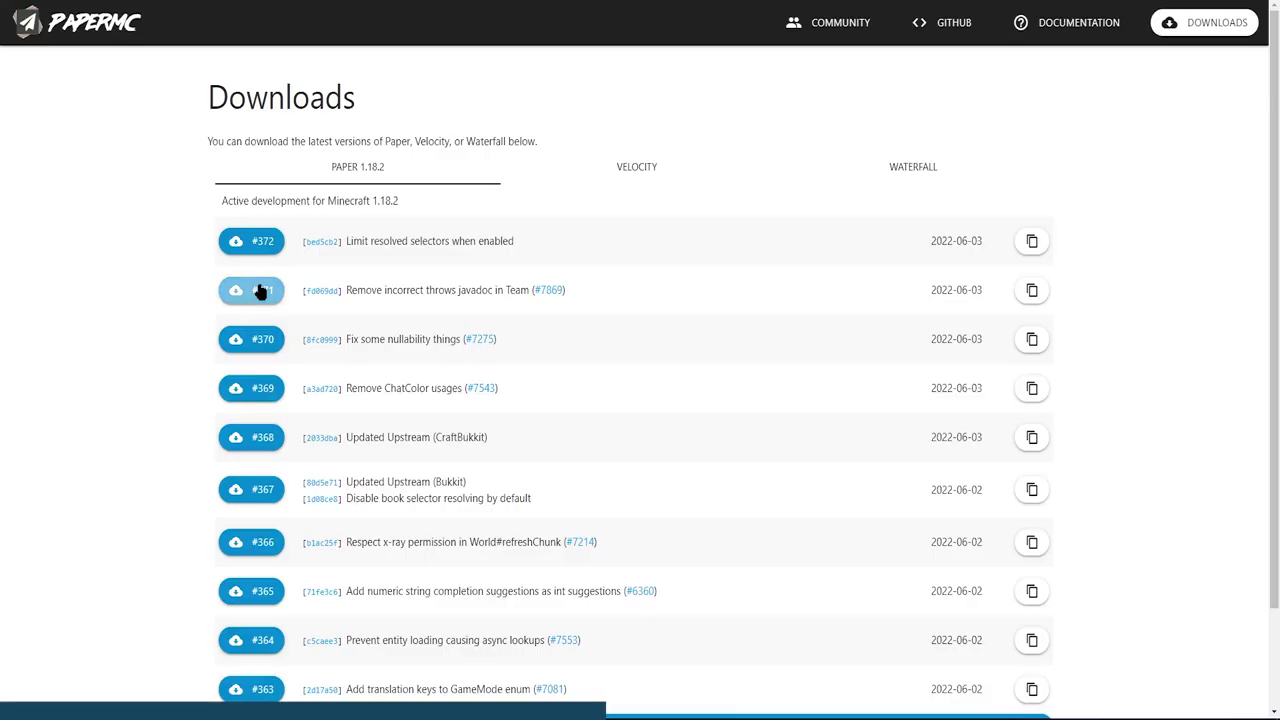
{"action": "mouse_move", "coordinate": [252, 290]}
{"action": "left_mouse_down"}
{"action": "mouse_move", "coordinate": [268, 323]}
{"action": "mouse_move", "coordinate": [251, 337]}
{"action": "mouse_move", "coordinate": [251, 294]}
{"action": "left_mouse_up"}
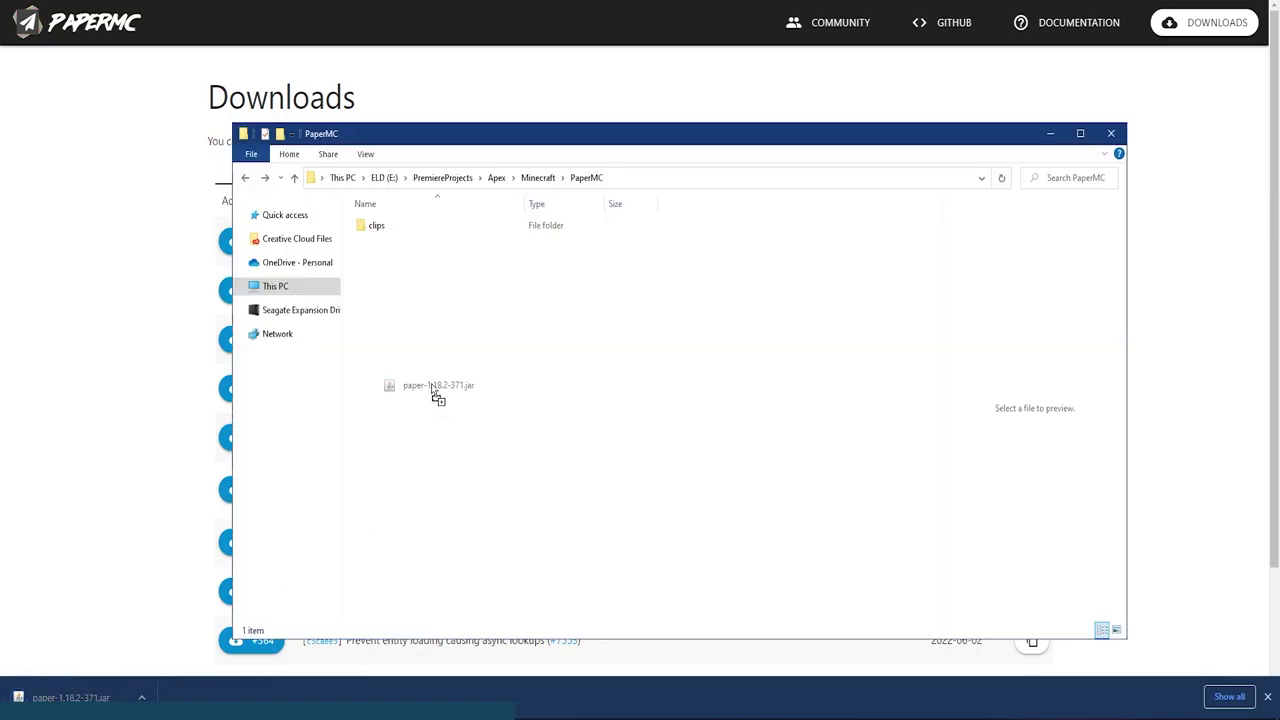
Save the build 371 jar to PaperMC, rename it custom.jar, and drag it into the server's file list
{"action": "left_click_drag", "start_coordinate": [434, 396], "coordinate": [438, 348]}
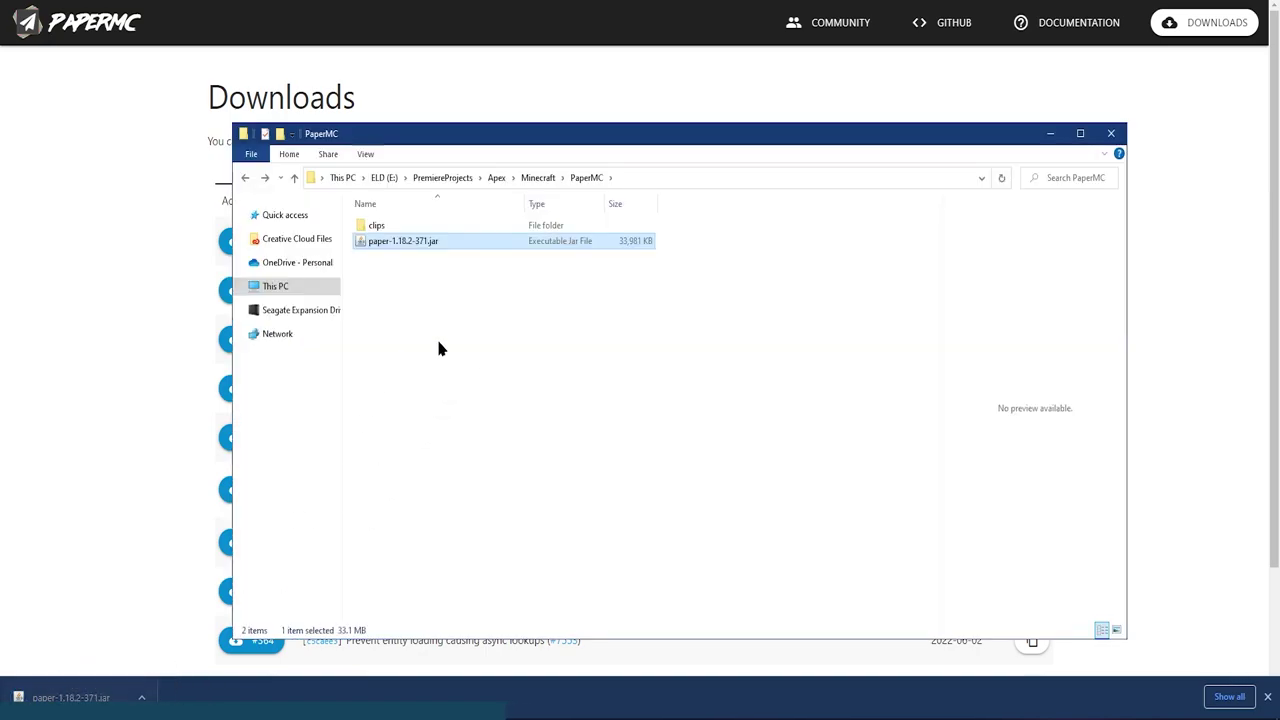
{"action": "right_click", "coordinate": [427, 250]}
{"action": "left_click", "coordinate": [474, 507]}
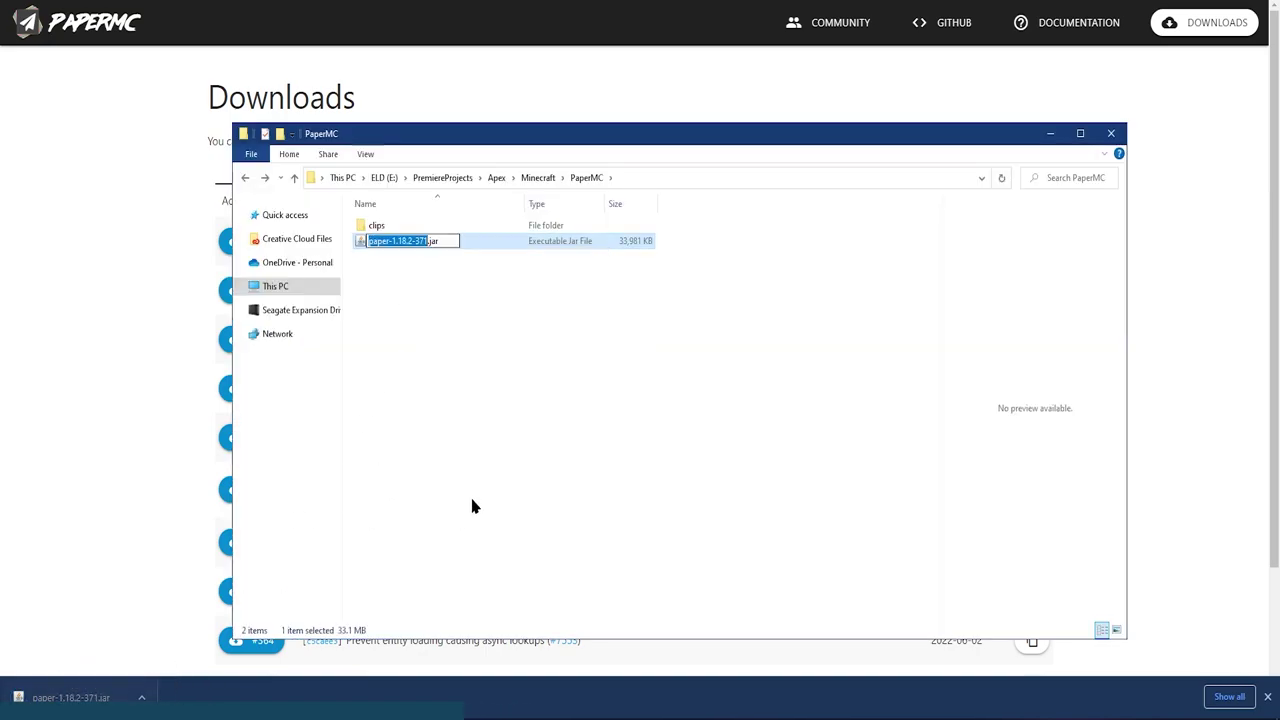
{"action": "type", "text": "custom"}
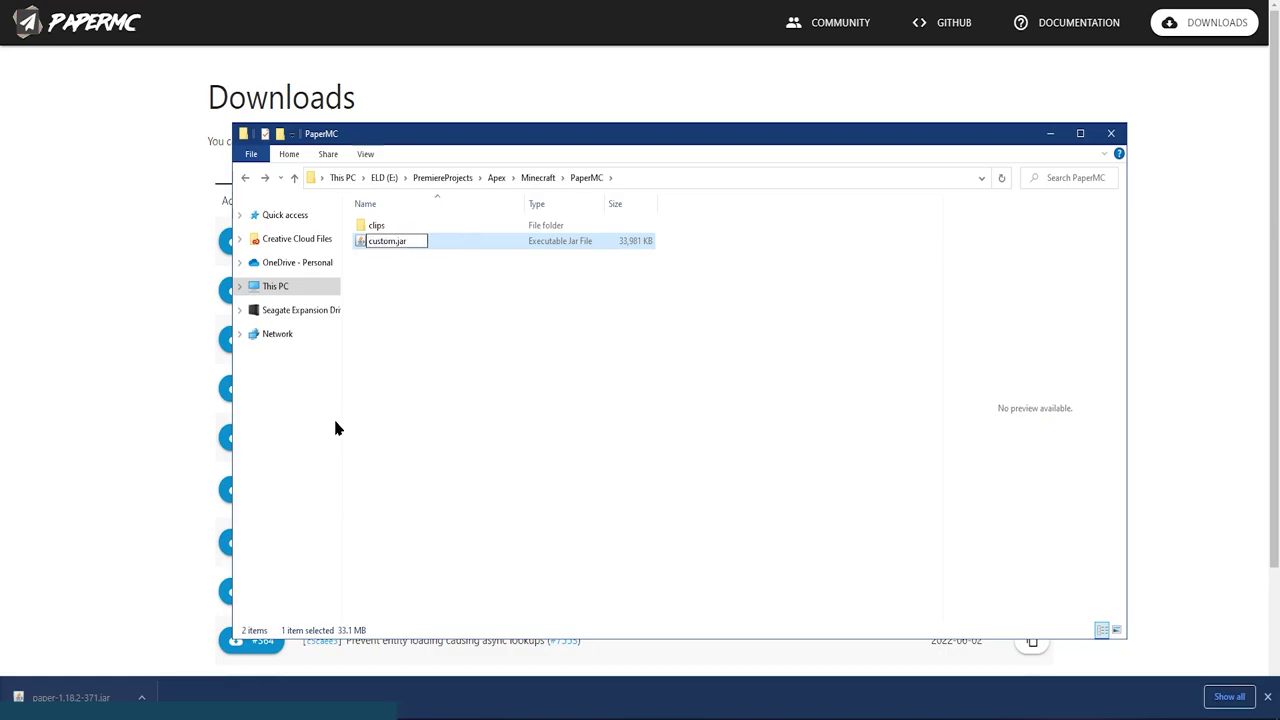
{"action": "left_click_drag", "start_coordinate": [418, 241], "coordinate": [362, 253]}
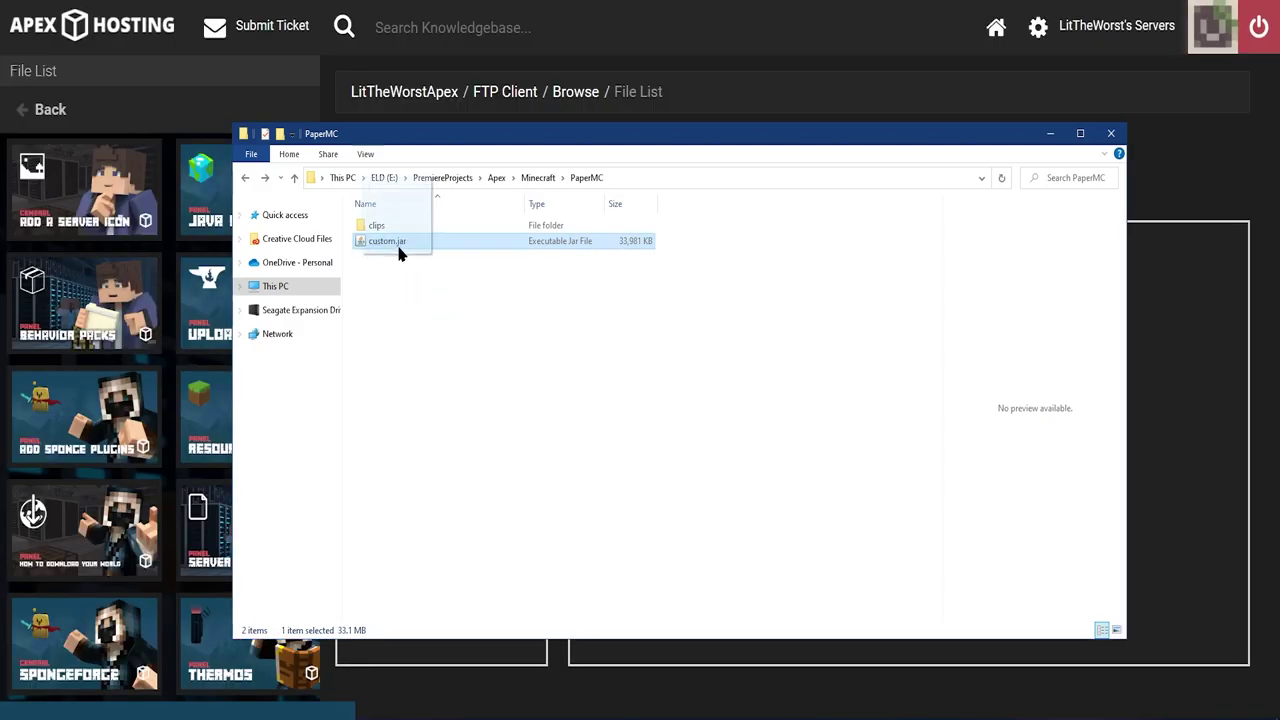
{"action": "left_click_drag", "start_coordinate": [400, 249], "coordinate": [1181, 372]}
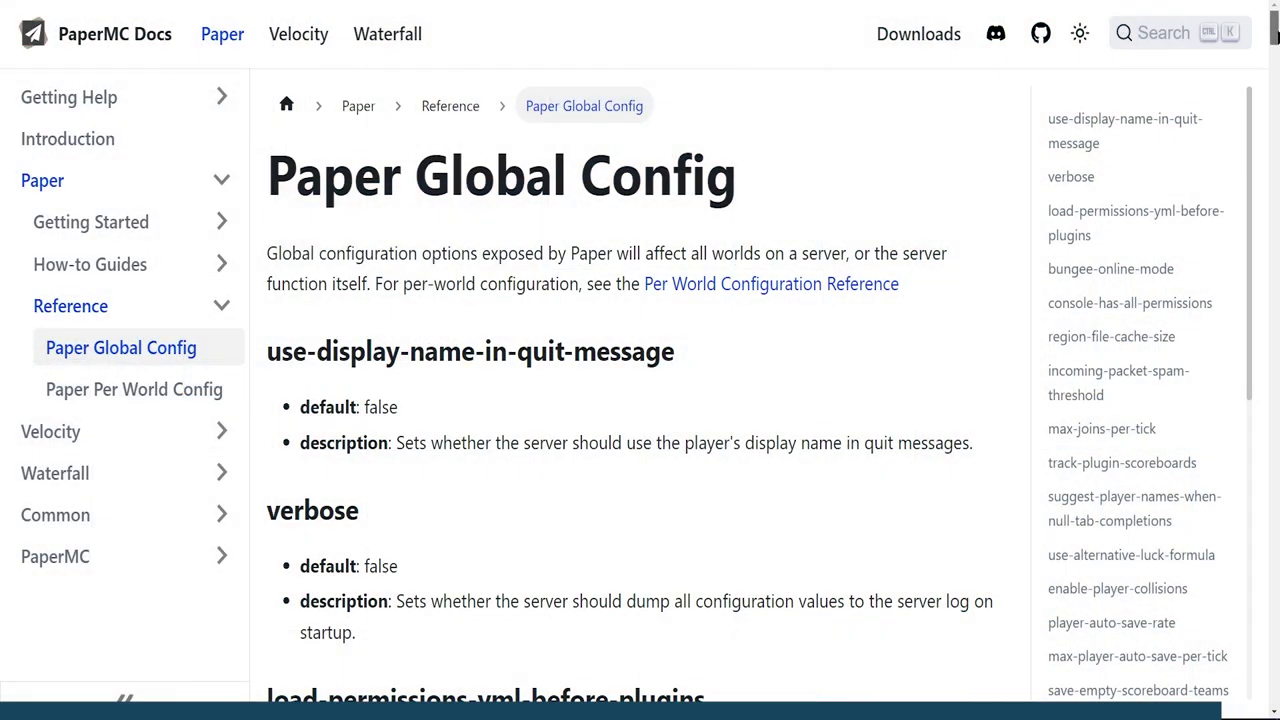
Open the Paper Global Config reference in the PaperMC docs
{"action": "left_click_drag", "start_coordinate": [1273, 33], "coordinate": [1268, 97]}
{"action": "middle_click", "coordinate": [755, 202]}
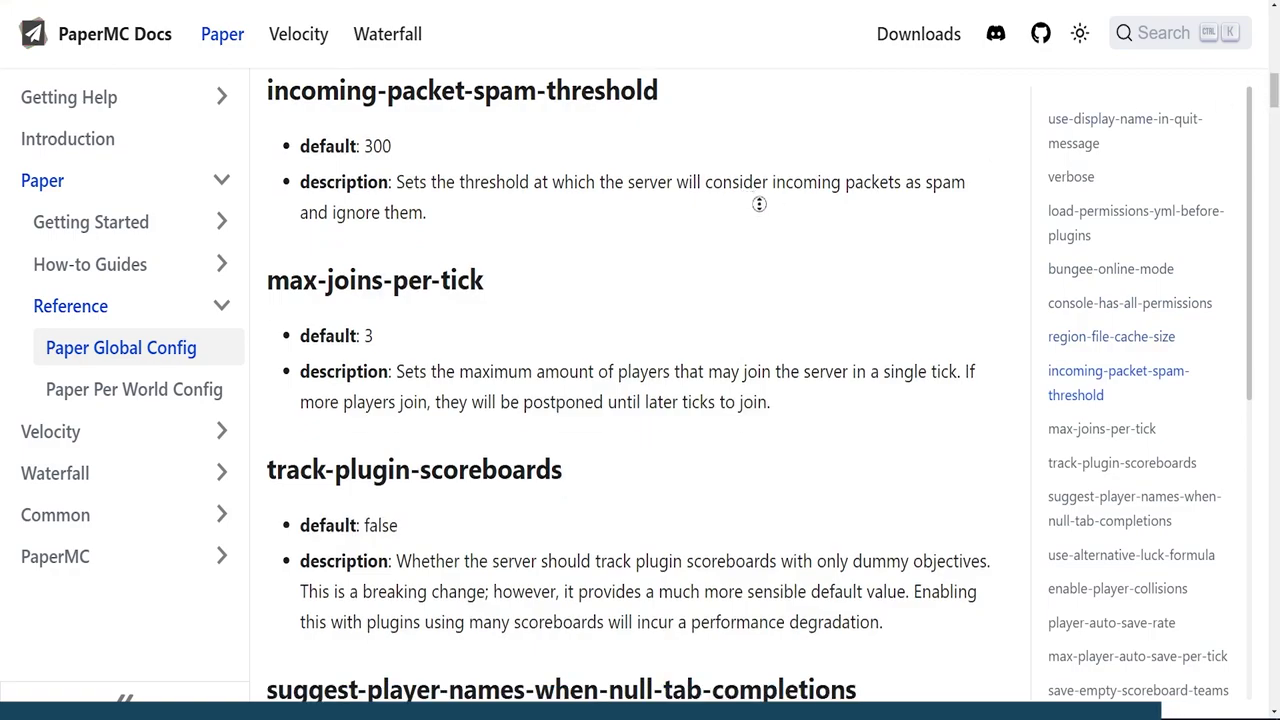
{"action": "left_click", "coordinate": [787, 236]}
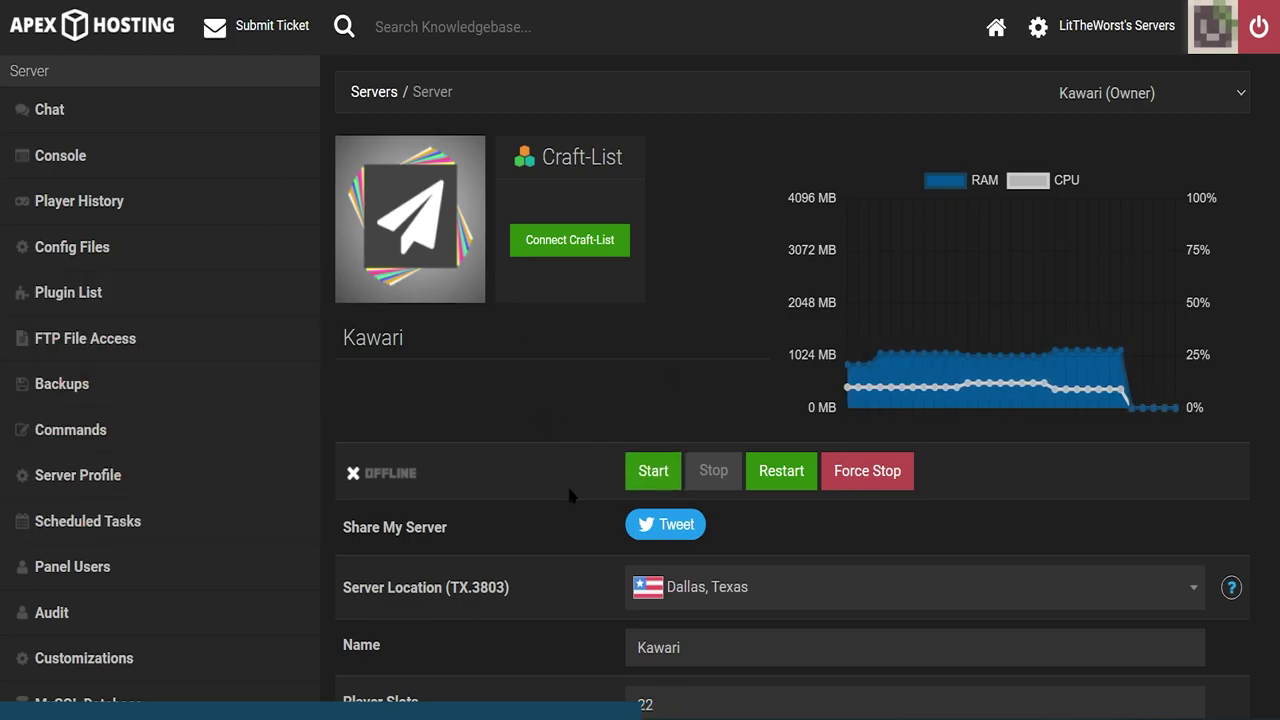
Log in to the Kawari server's FTP file browser and open paper.yml-README.txt in the editor
{"action": "left_click", "coordinate": [162, 338]}
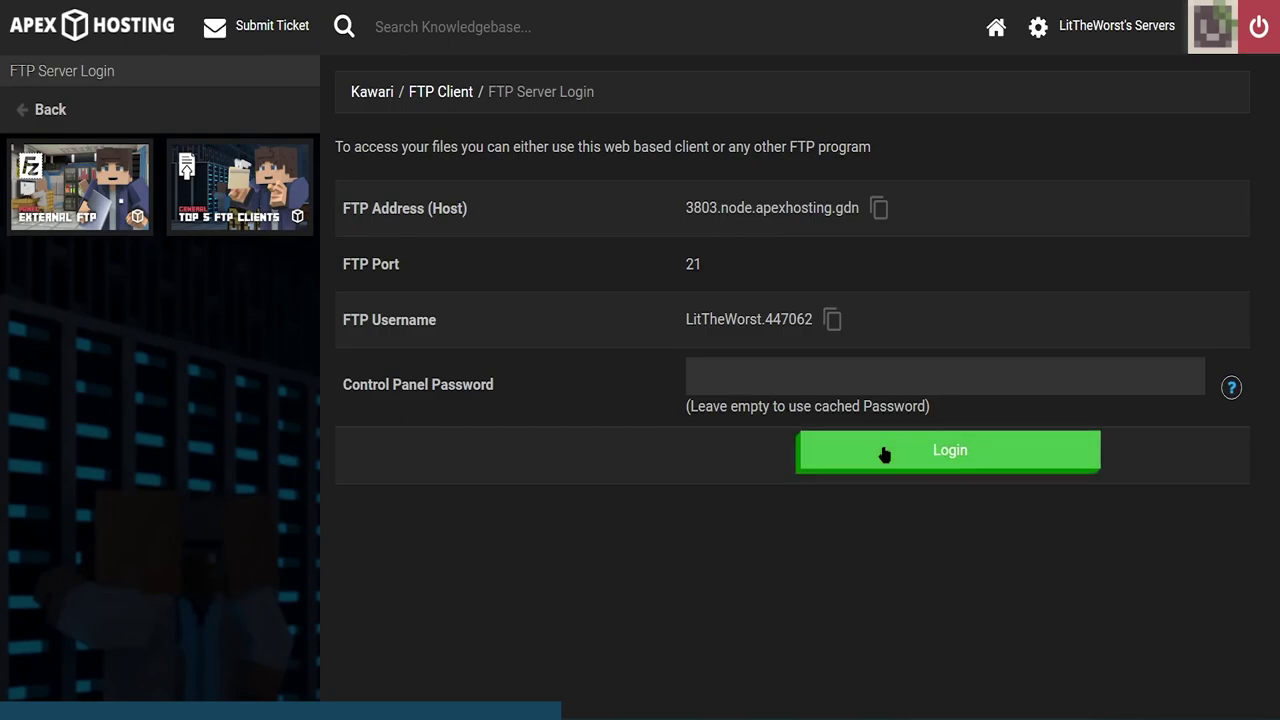
{"action": "key", "text": "Return"}
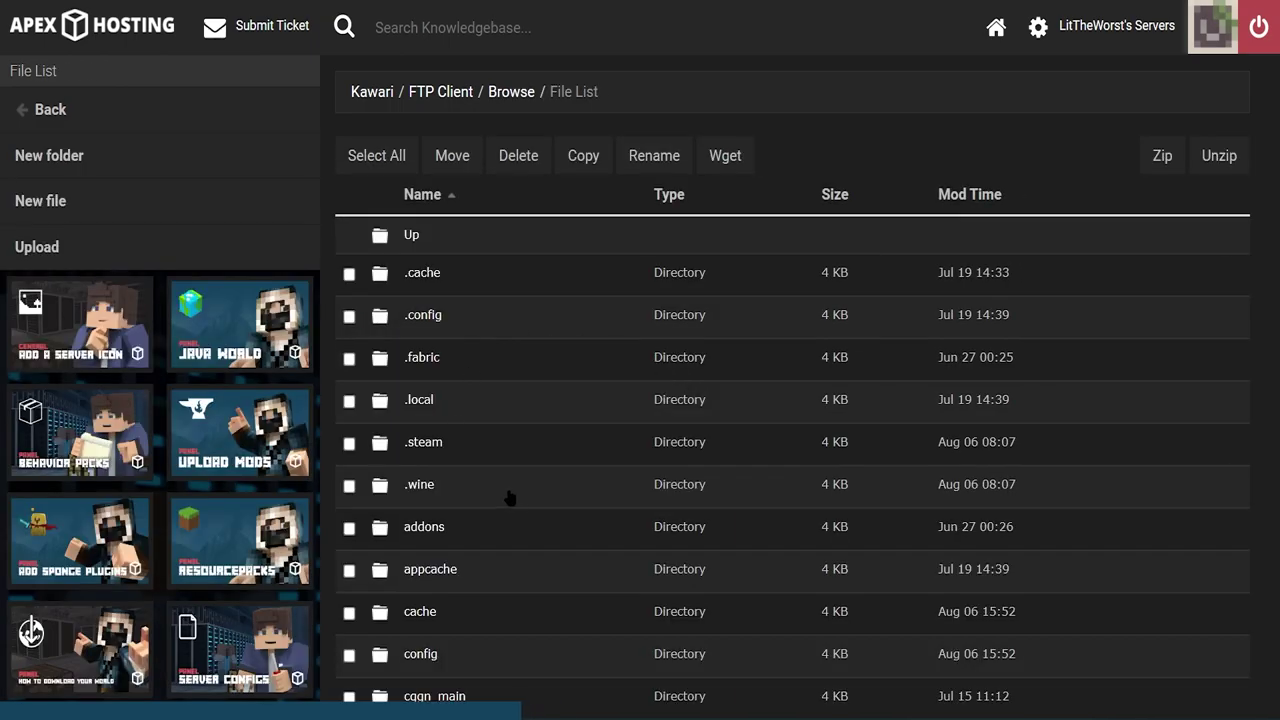
{"action": "scroll", "coordinate": [535, 348], "scroll_direction": "down", "scroll_amount": 10}
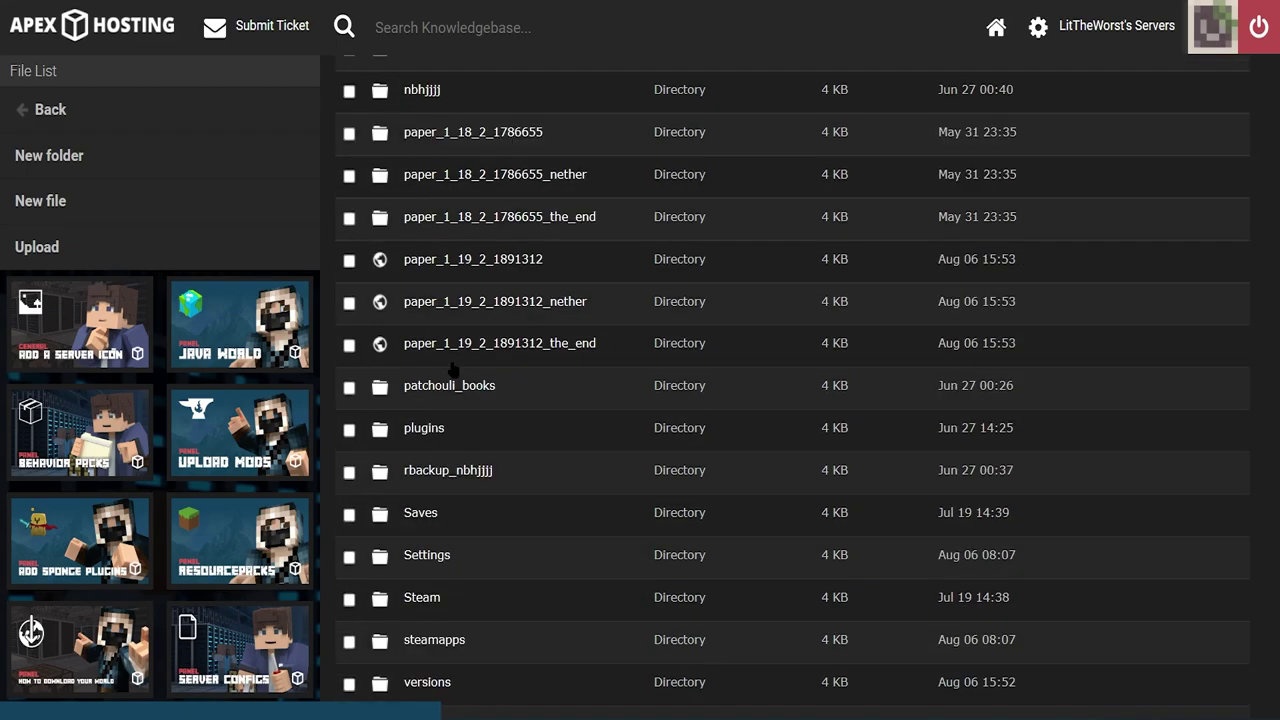
{"action": "scroll", "coordinate": [452, 370], "scroll_direction": "up", "scroll_amount": 4}
{"action": "scroll", "coordinate": [458, 370], "scroll_direction": "down", "scroll_amount": 9}
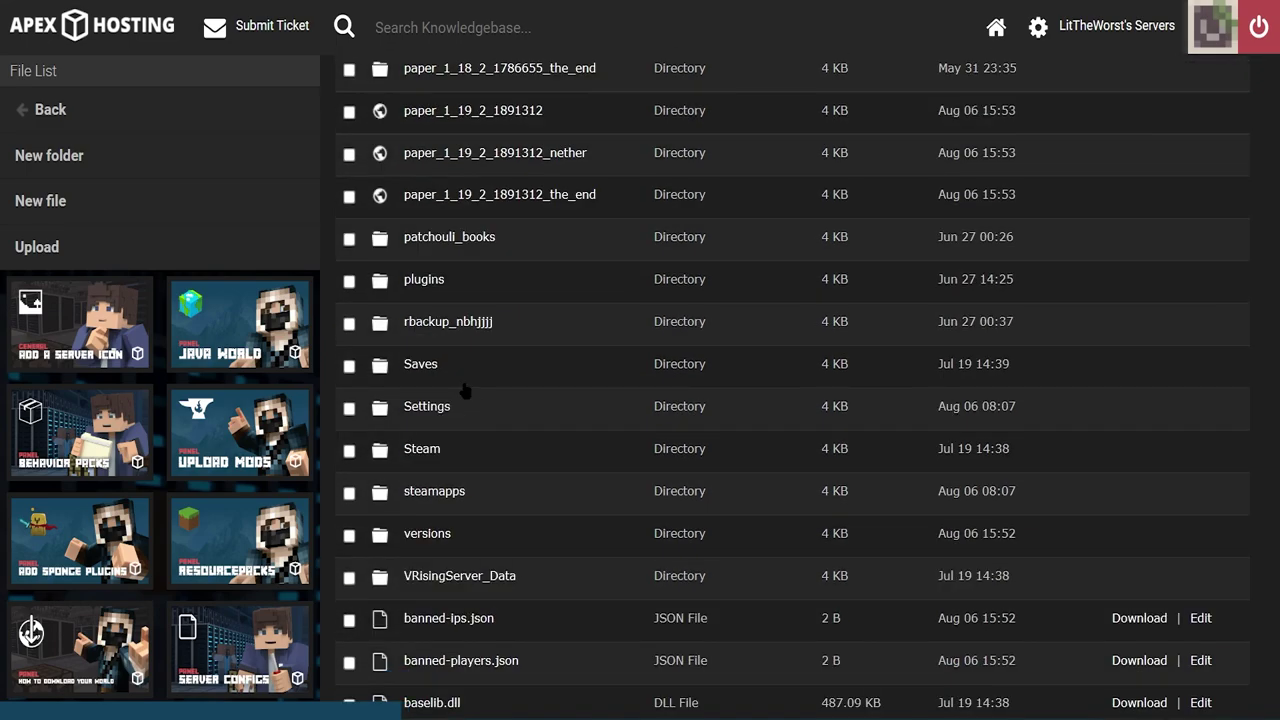
{"action": "scroll", "coordinate": [470, 614], "scroll_direction": "down", "scroll_amount": 3}
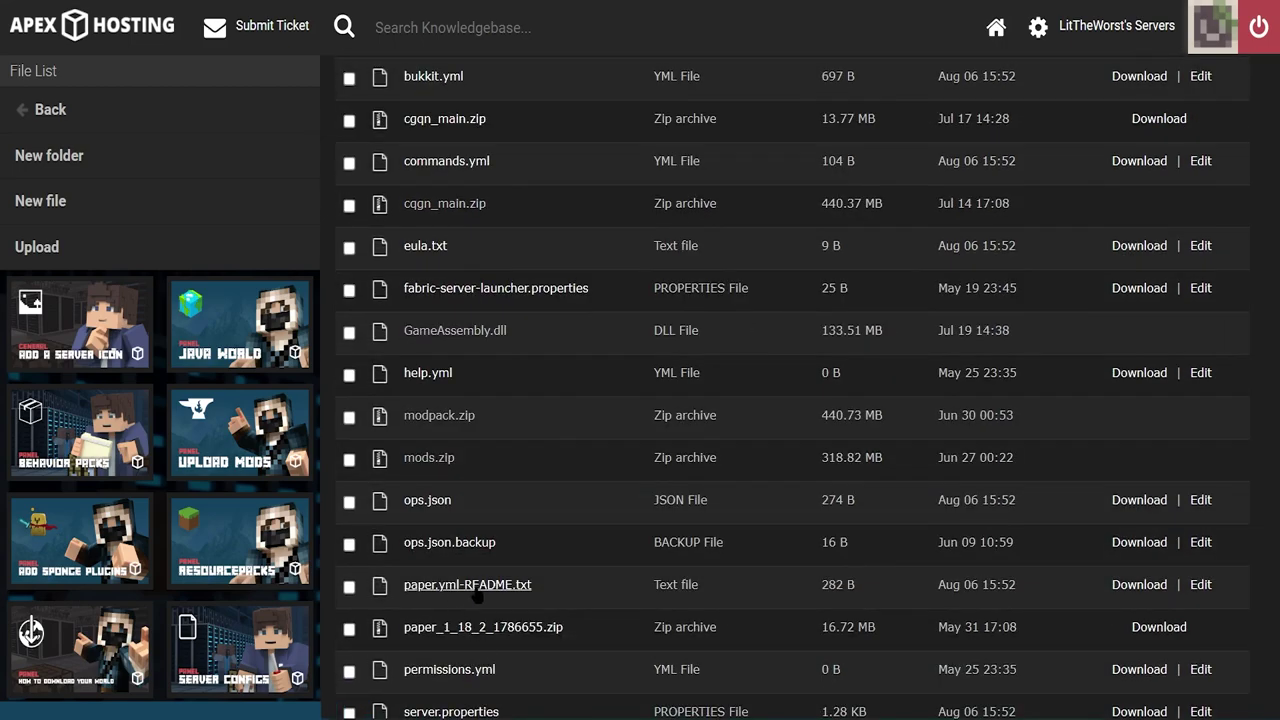
{"action": "left_click", "coordinate": [1200, 585]}
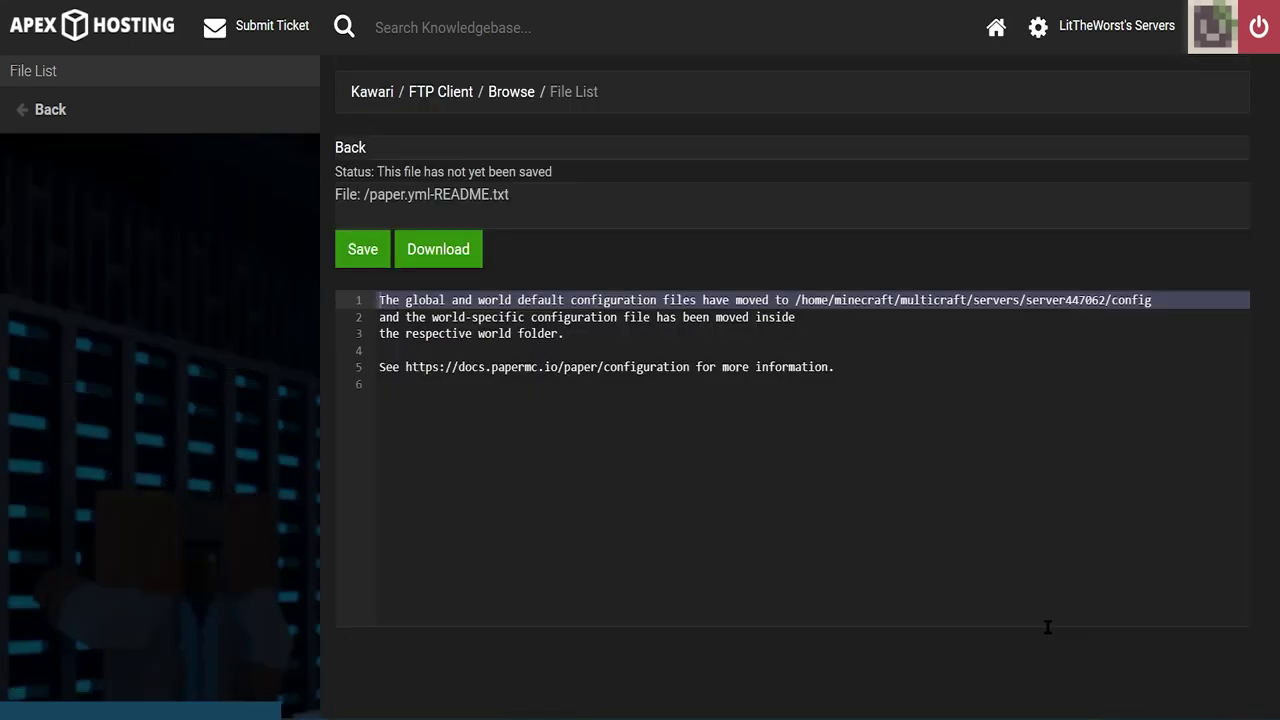
Highlight part of a Paper Global Config setting description and jump to the lag-compensate-block-breaking section
{"action": "left_click", "coordinate": [824, 367]}
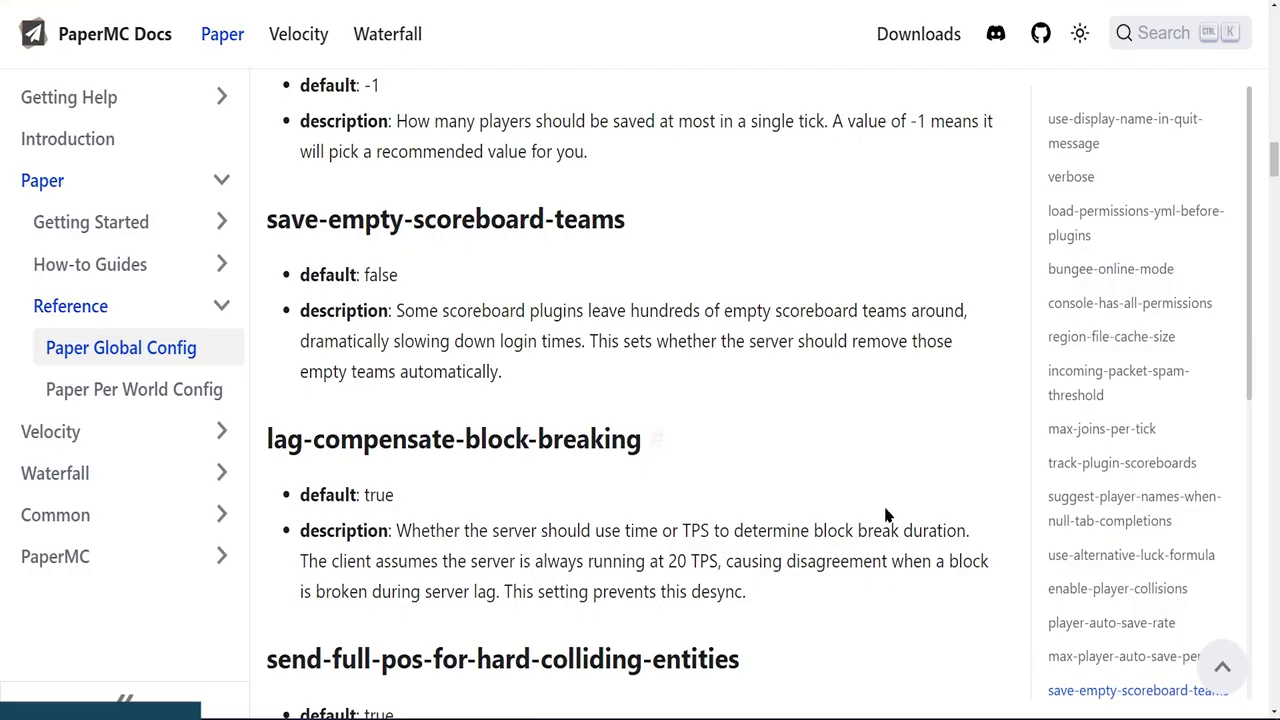
{"action": "left_click_drag", "start_coordinate": [720, 530], "coordinate": [368, 522]}
{"action": "left_click_drag", "start_coordinate": [270, 440], "coordinate": [650, 440]}
{"action": "left_click", "coordinate": [657, 438]}
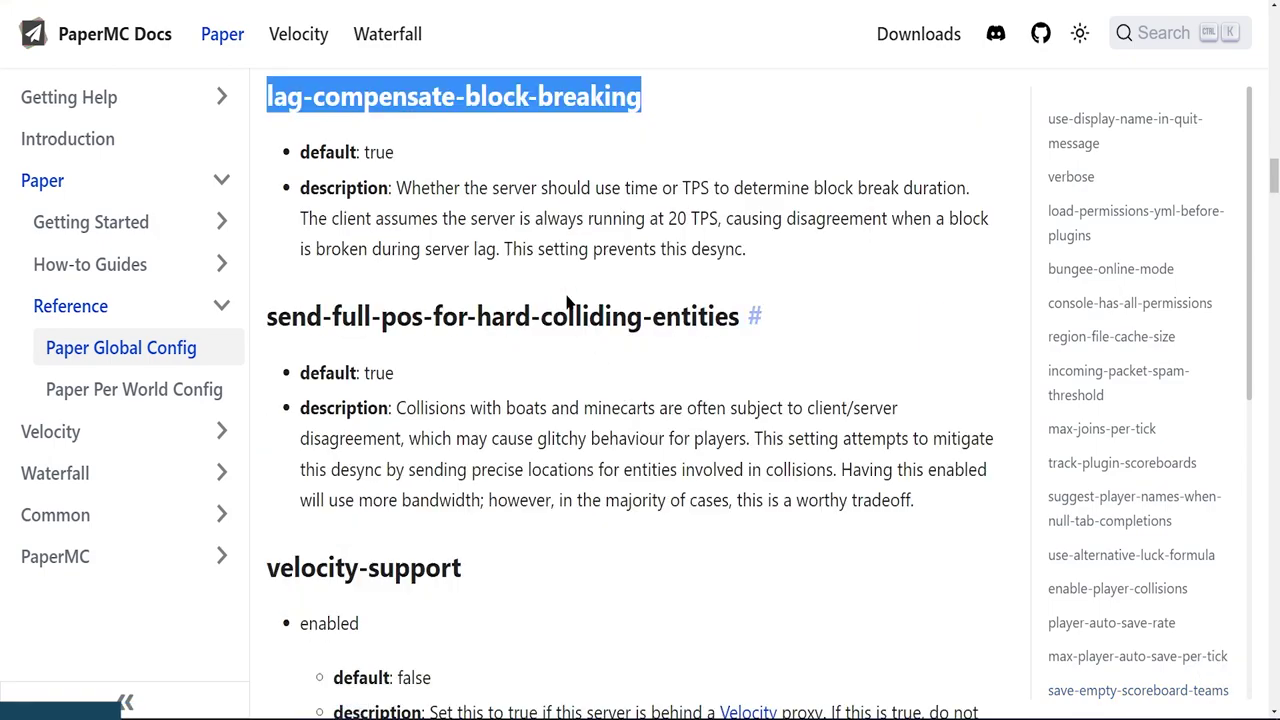
{"action": "left_click", "coordinate": [470, 331]}
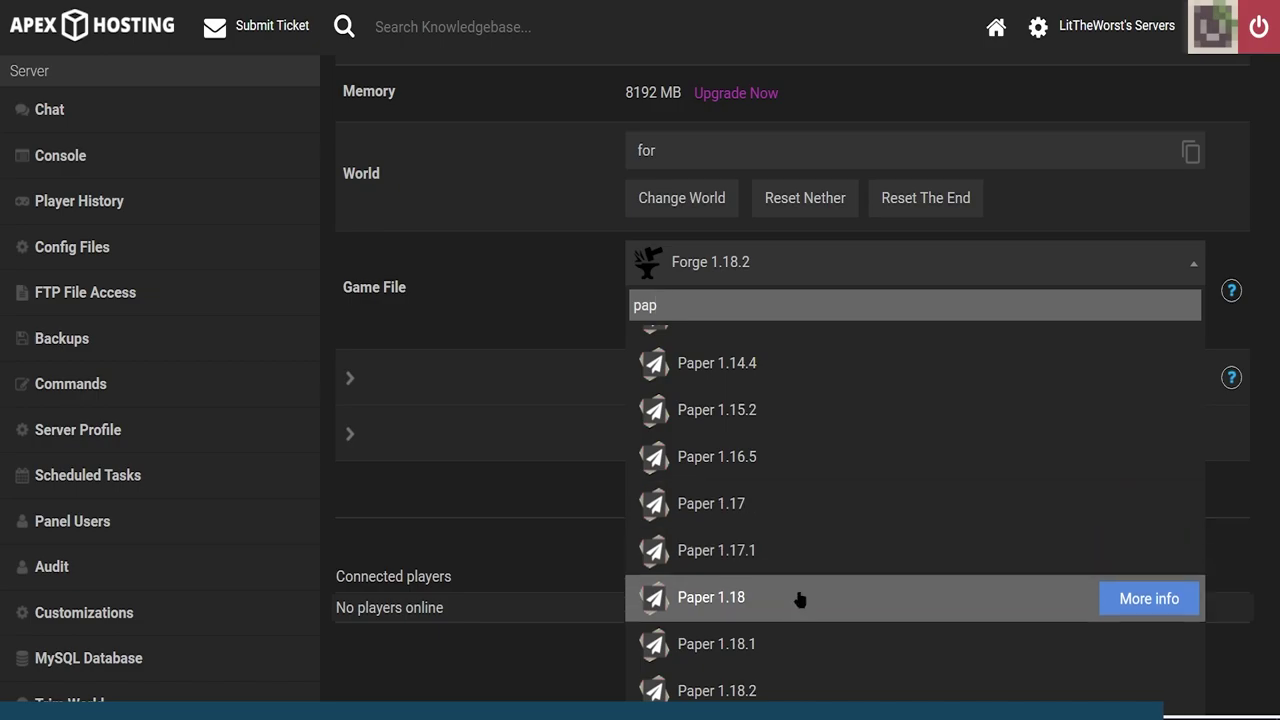
Switch the game file to Paper 1.18.2 with a fresh world and restart the server
{"action": "left_click", "coordinate": [773, 692]}
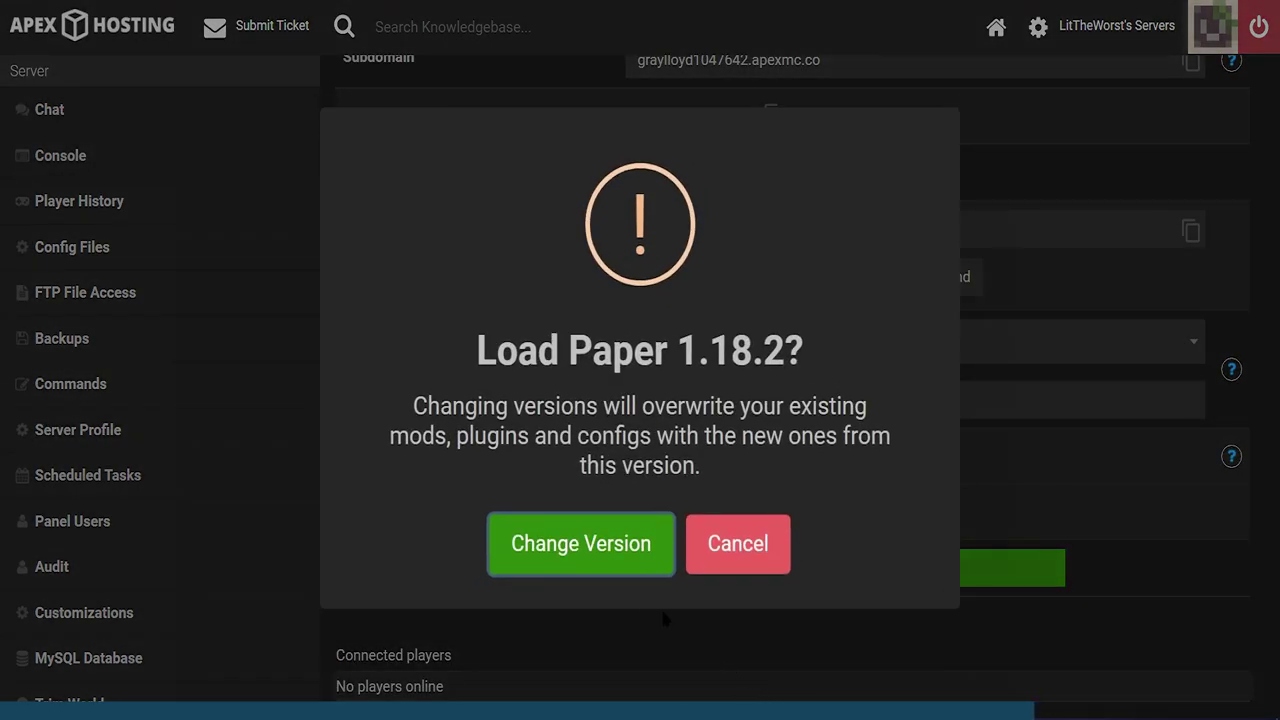
{"action": "left_click", "coordinate": [592, 553]}
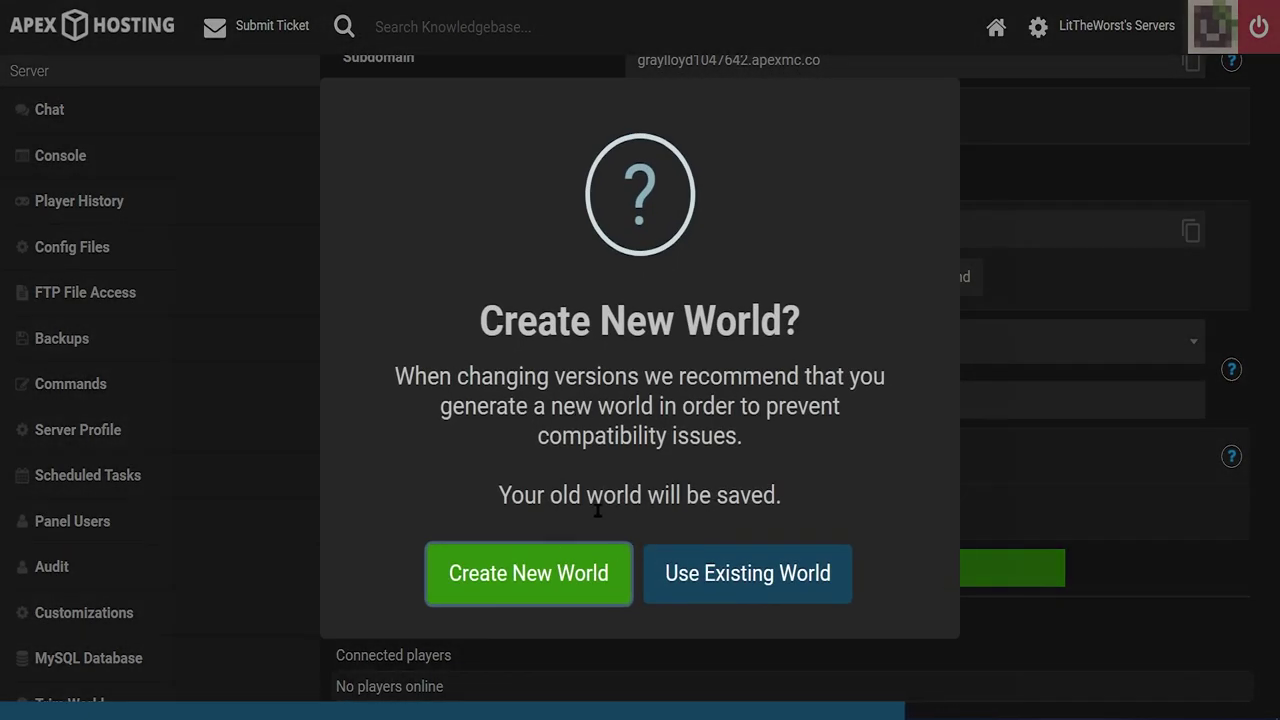
{"action": "left_click", "coordinate": [538, 592]}
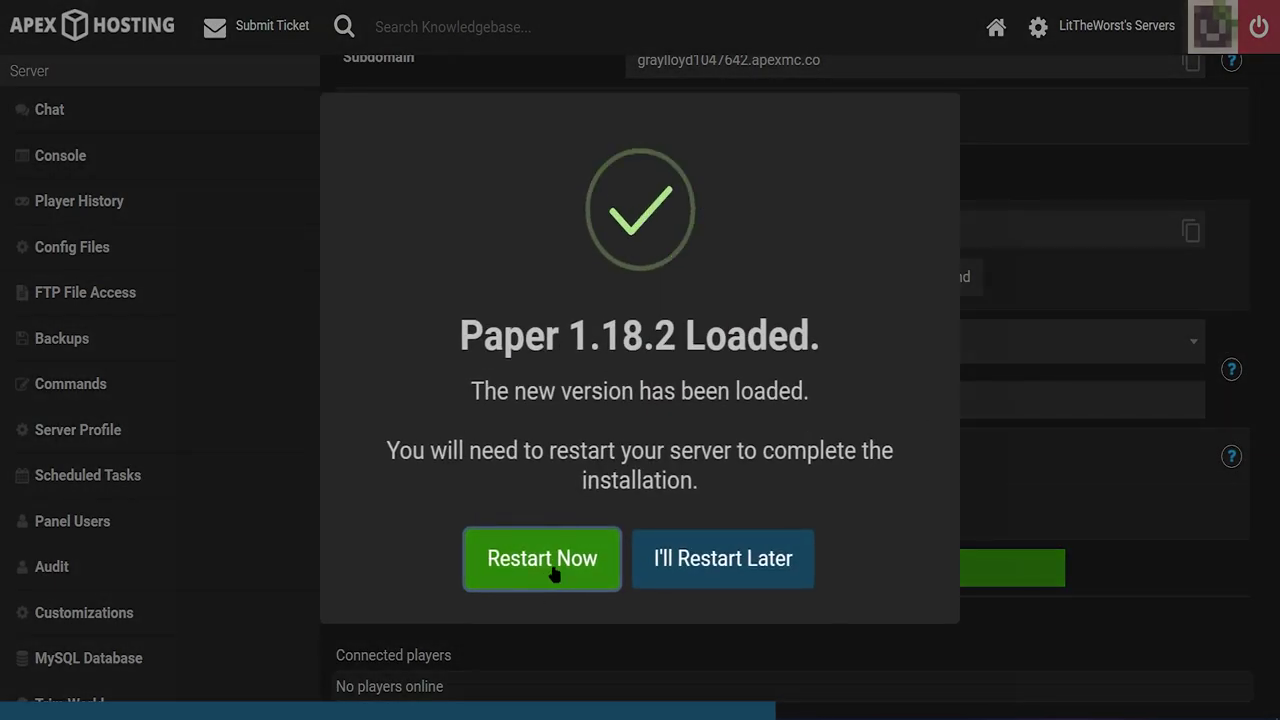
{"action": "left_click", "coordinate": [543, 575]}
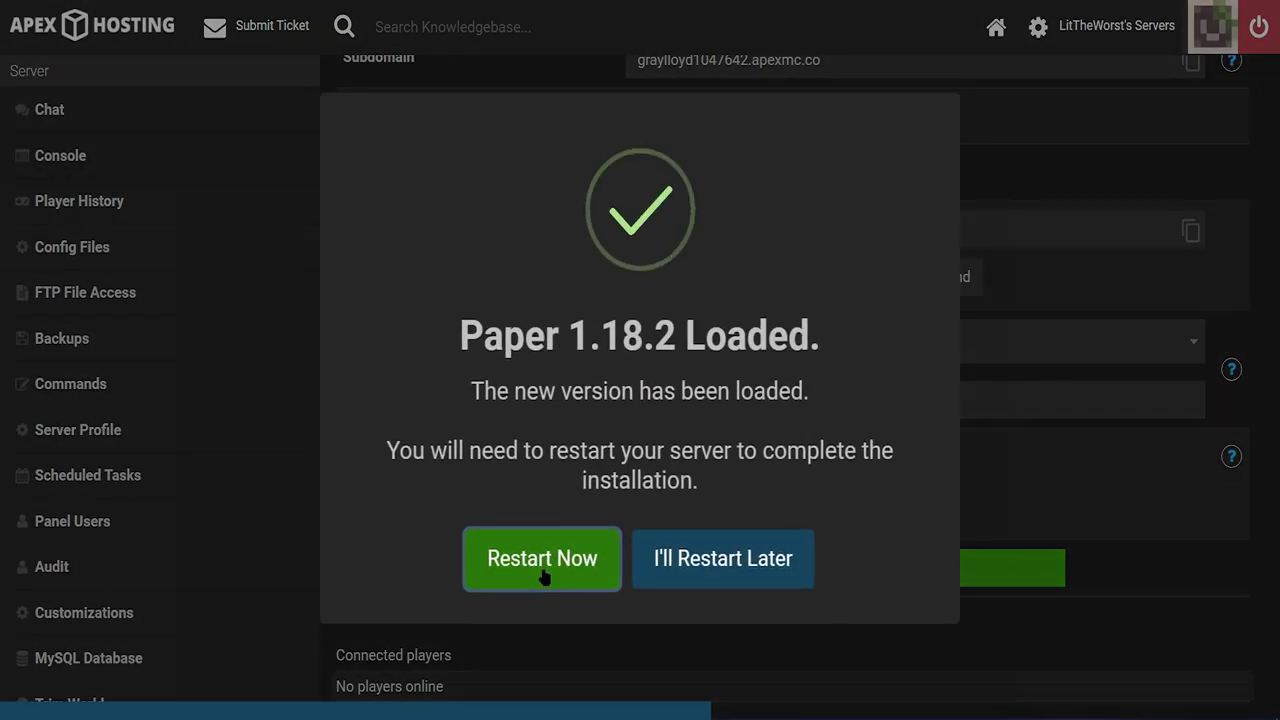